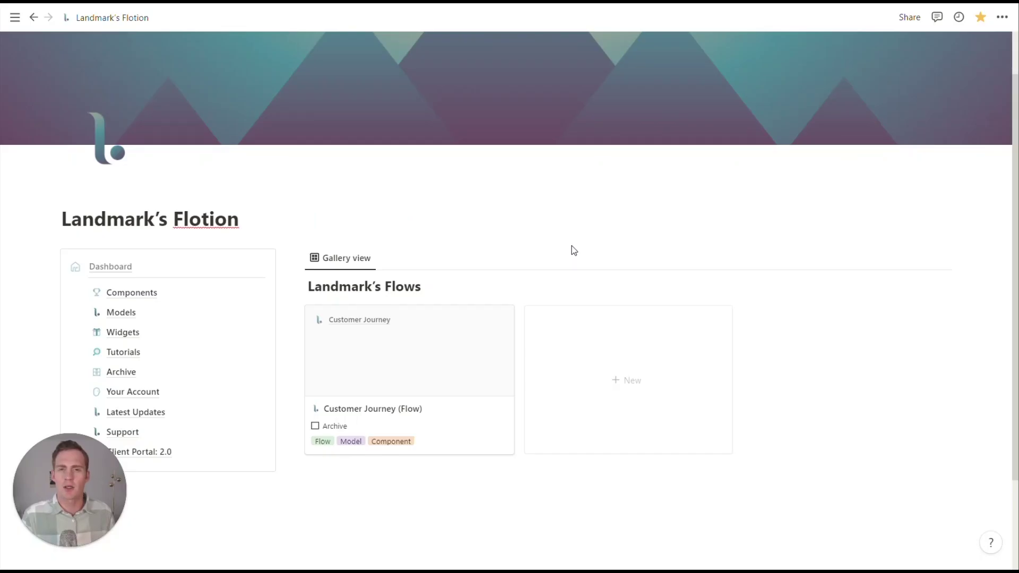
# - Browse the Client Portal: 2.0 page's Projects, Documents and Map subpages
pyautogui.scroll(-2, 574, 250)
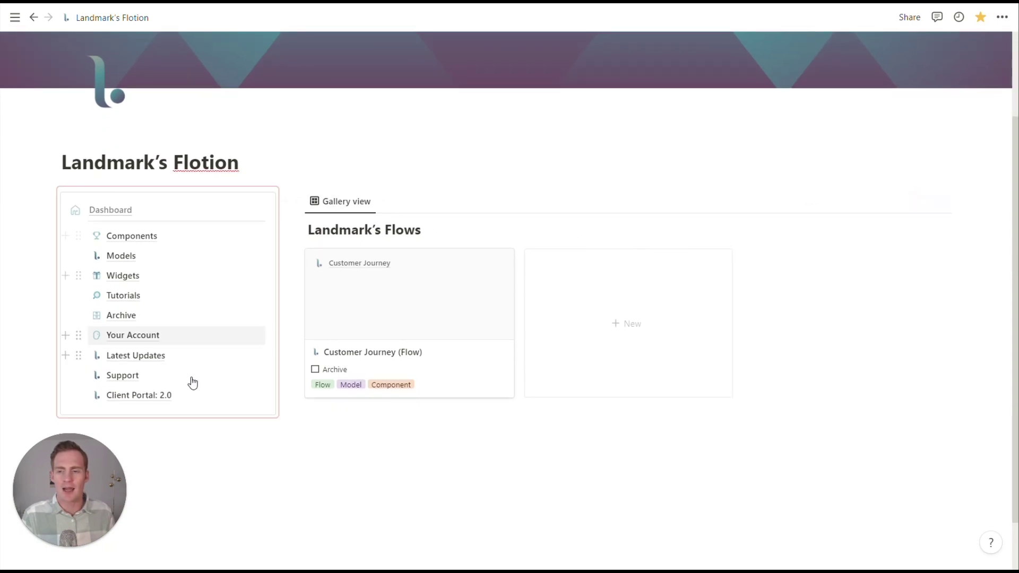
pyautogui.click(169, 395)
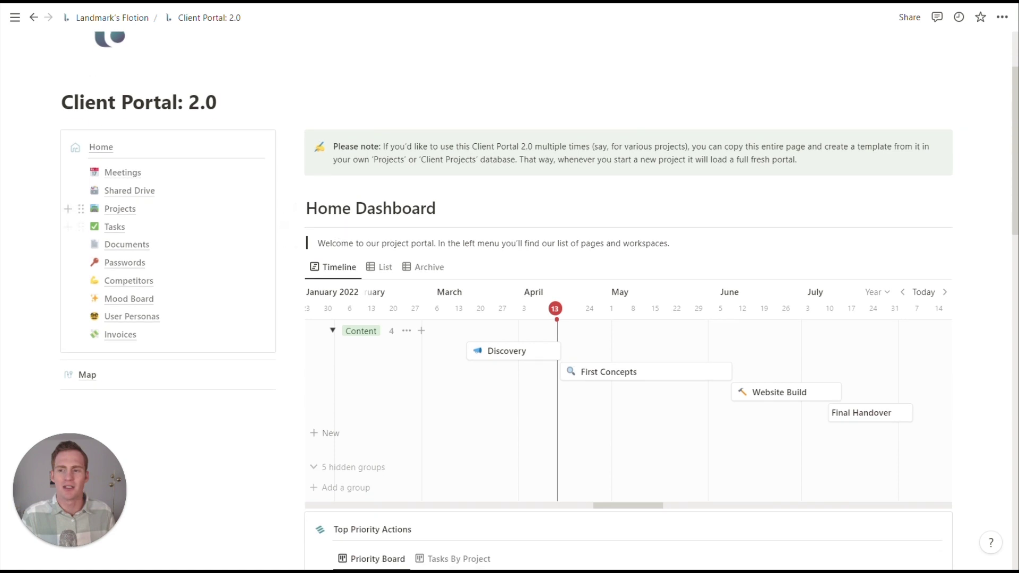
pyautogui.click(121, 210)
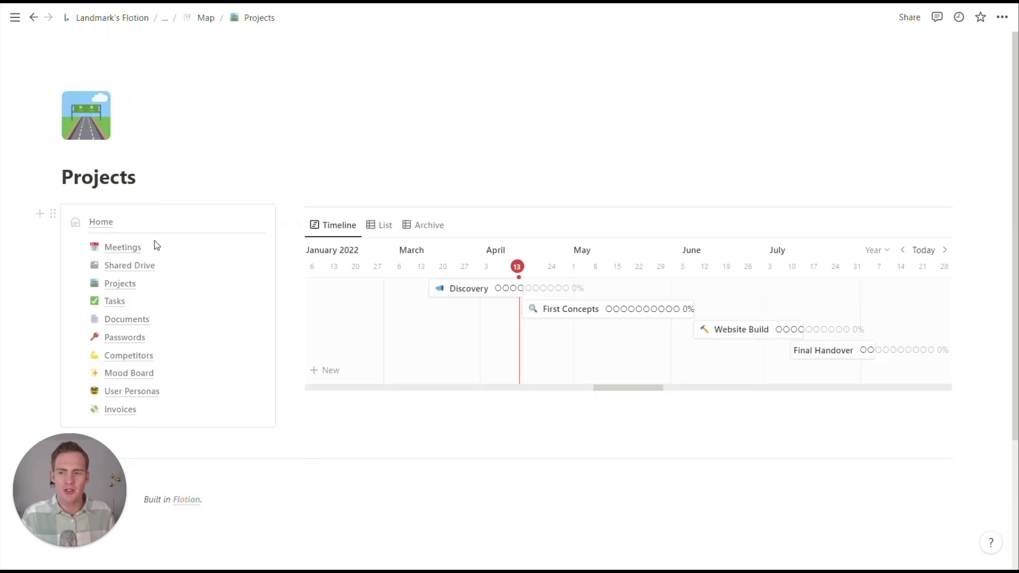
pyautogui.click(128, 321)
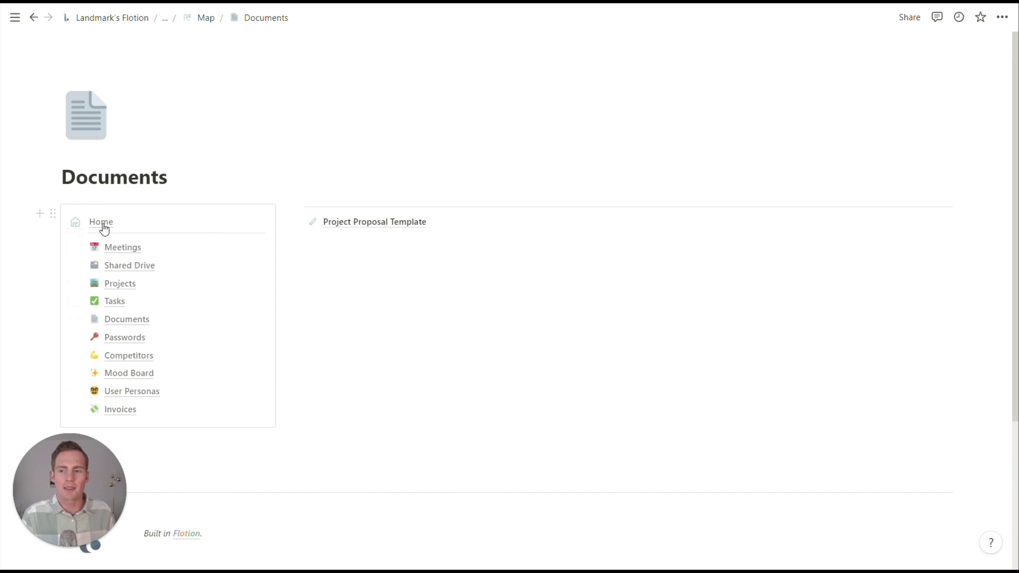
pyautogui.click(102, 223)
pyautogui.scroll(-3, 98, 321)
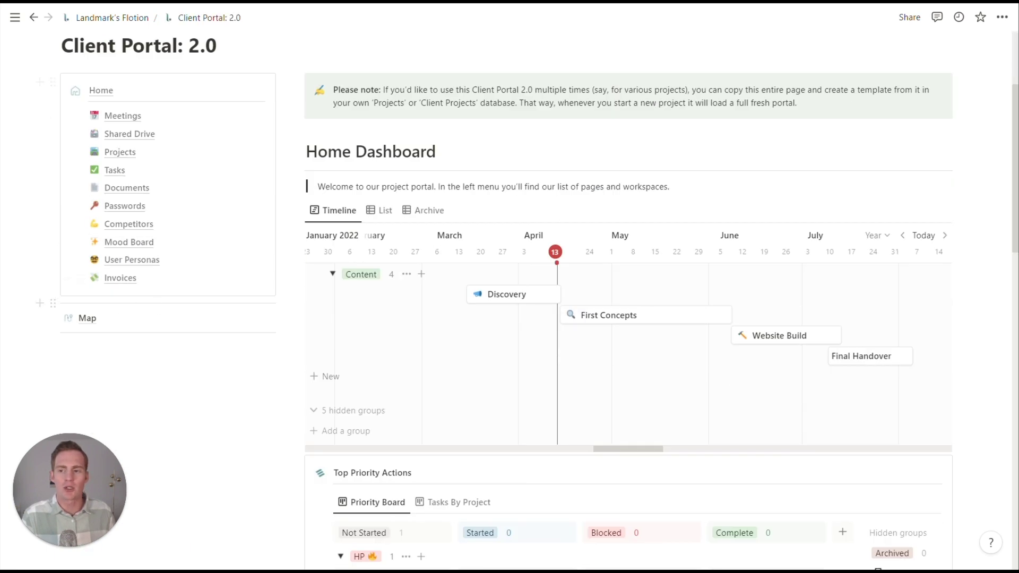
pyautogui.click(98, 321)
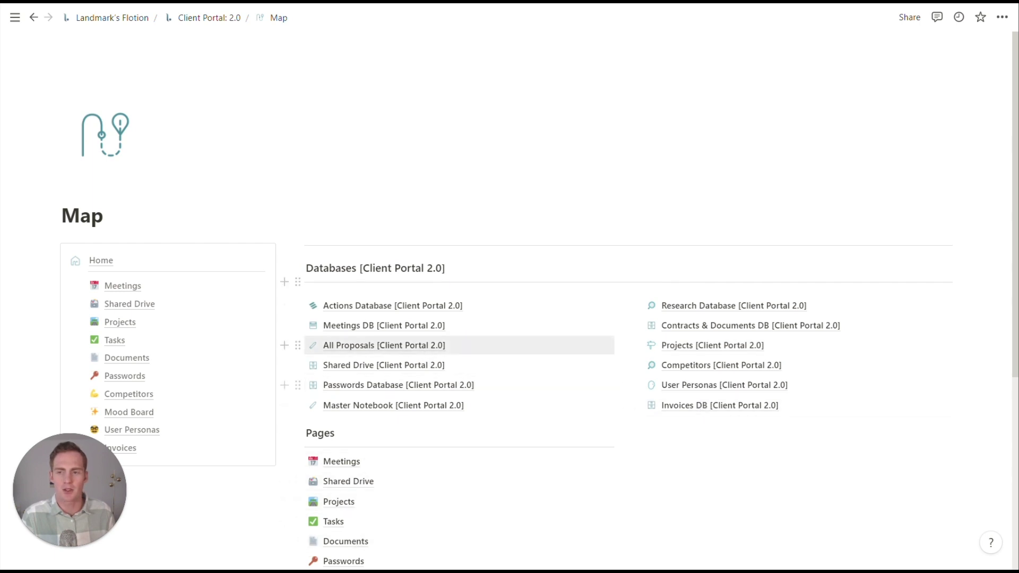
pyautogui.click(230, 19)
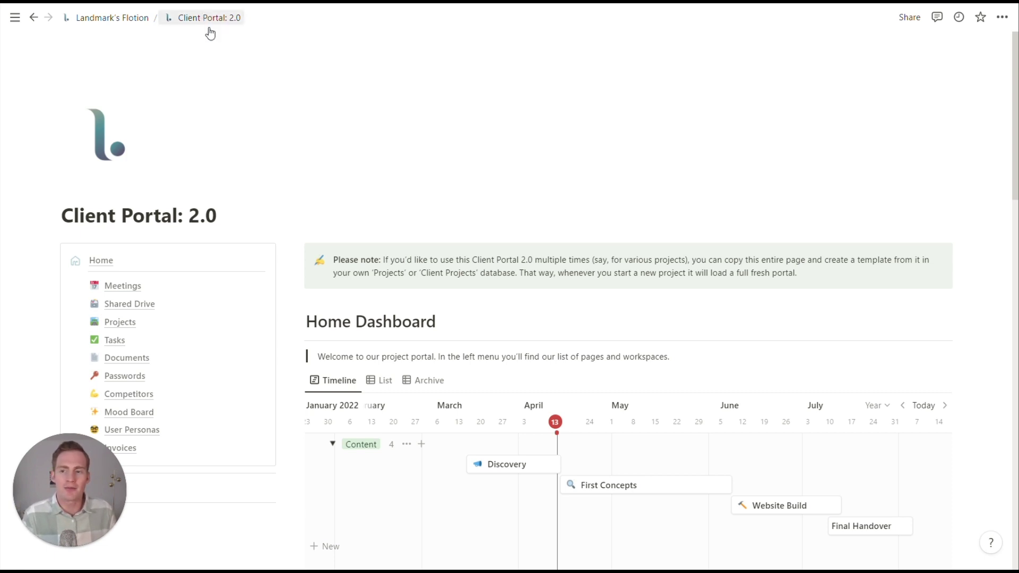
# - Return to Landmark's Flotion and look over the templates available for Landmark's Flows
pyautogui.scroll(-2, 122, 295)
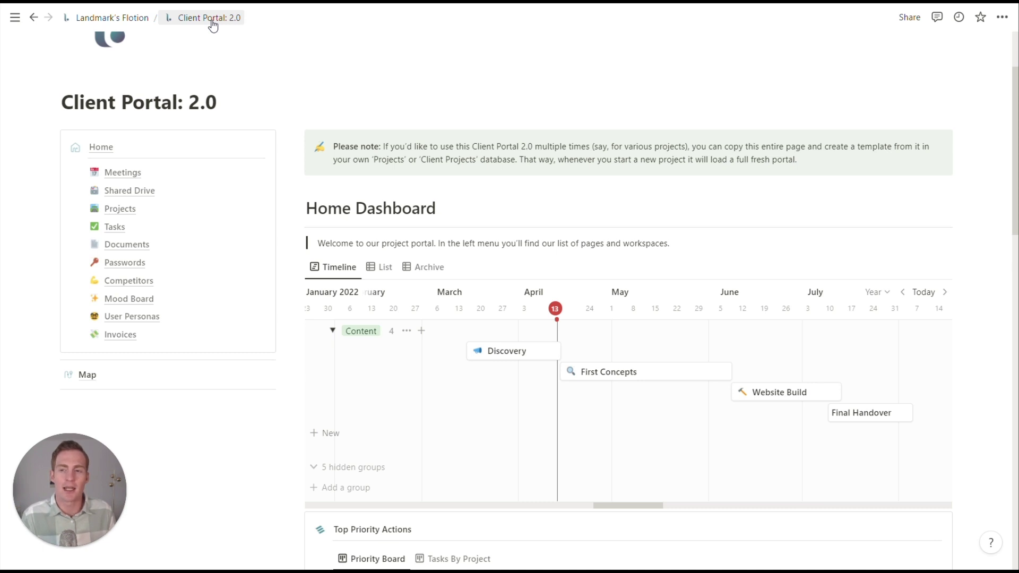
pyautogui.click(135, 18)
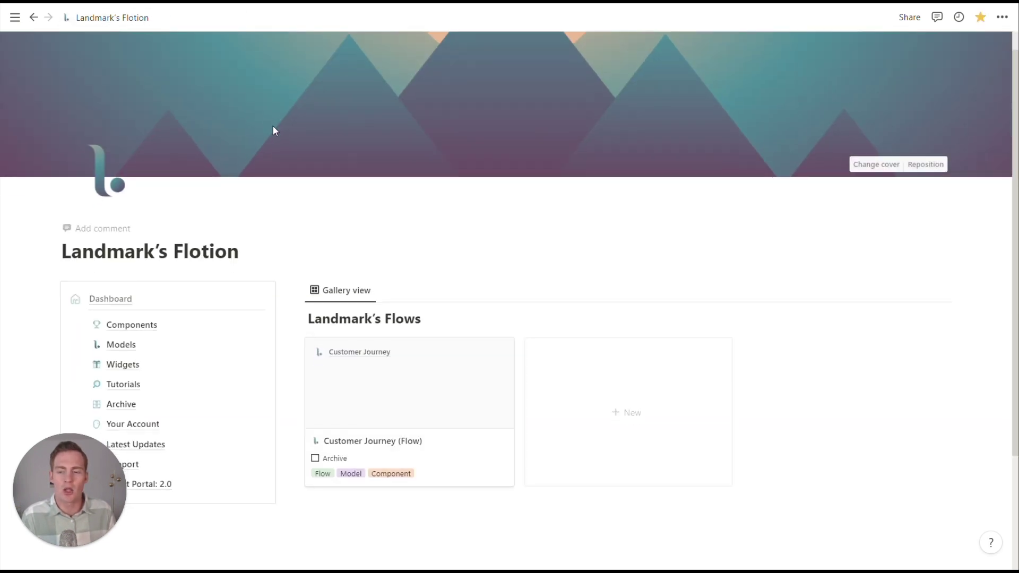
pyautogui.scroll(-3, 273, 127)
pyautogui.scroll(3, 168, 346)
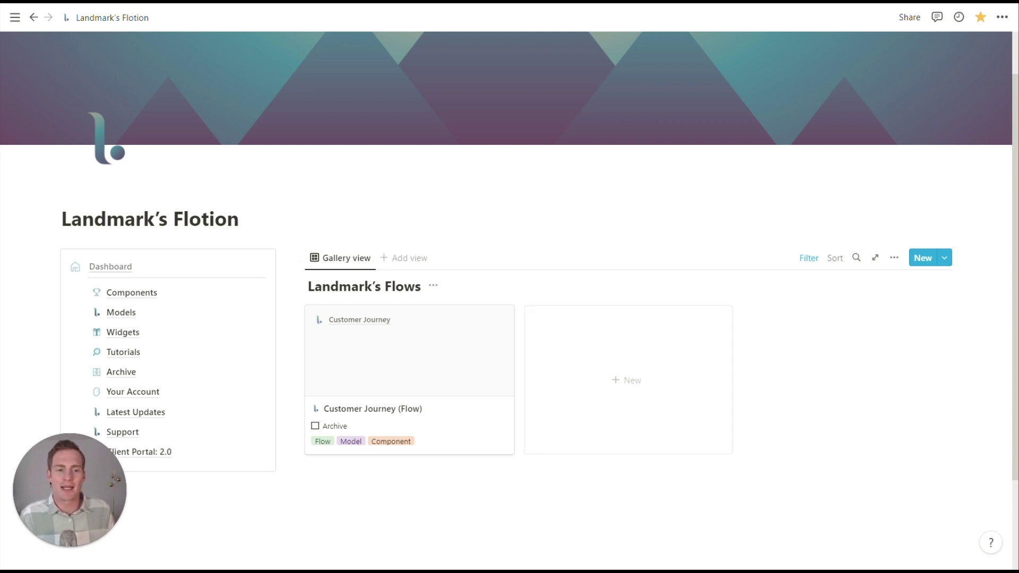
pyautogui.click(945, 260)
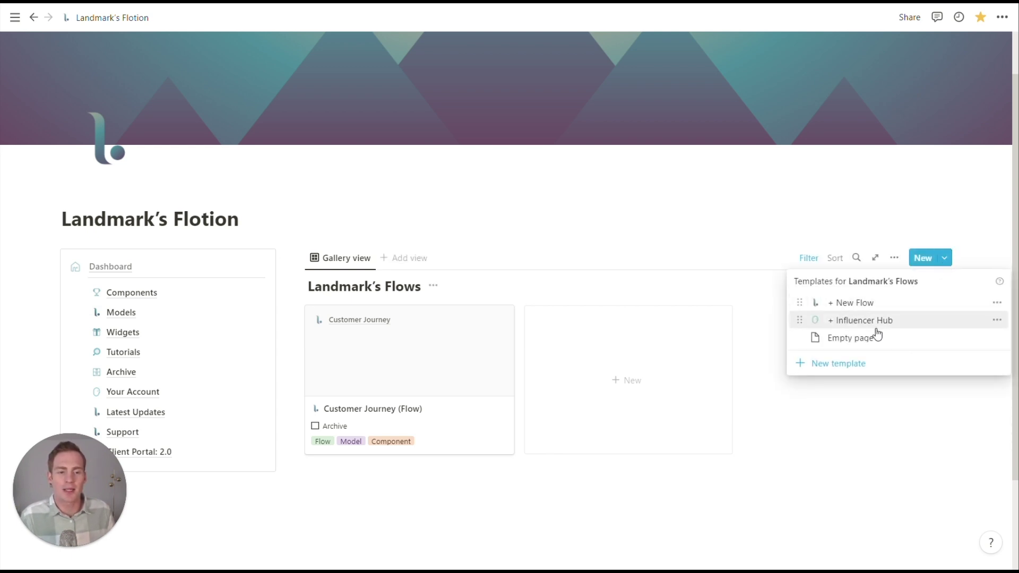
pyautogui.click(946, 261)
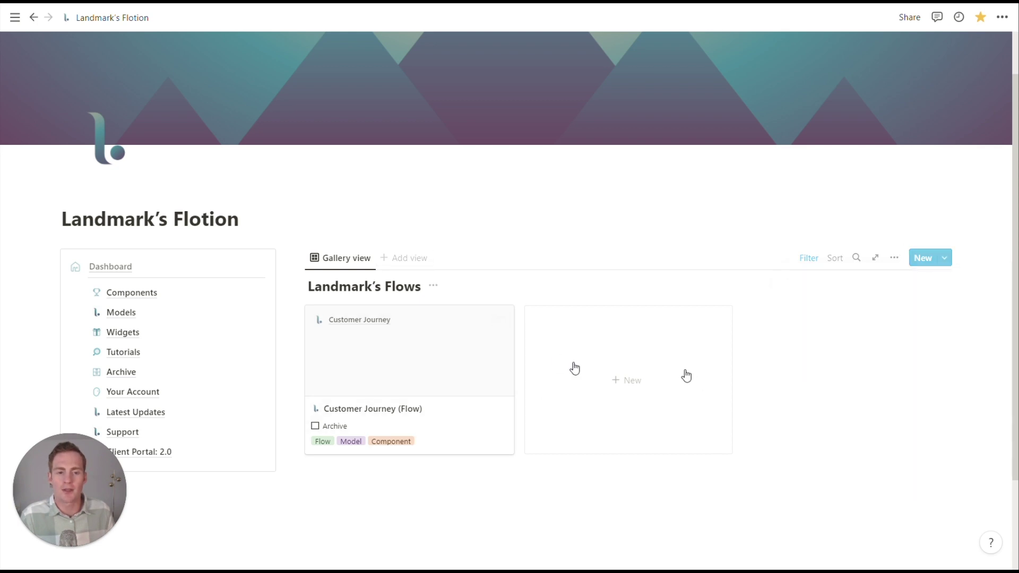
# - Add a new page to Landmark's Flows and bring back its template choices
pyautogui.click(662, 389)
pyautogui.press('Return')
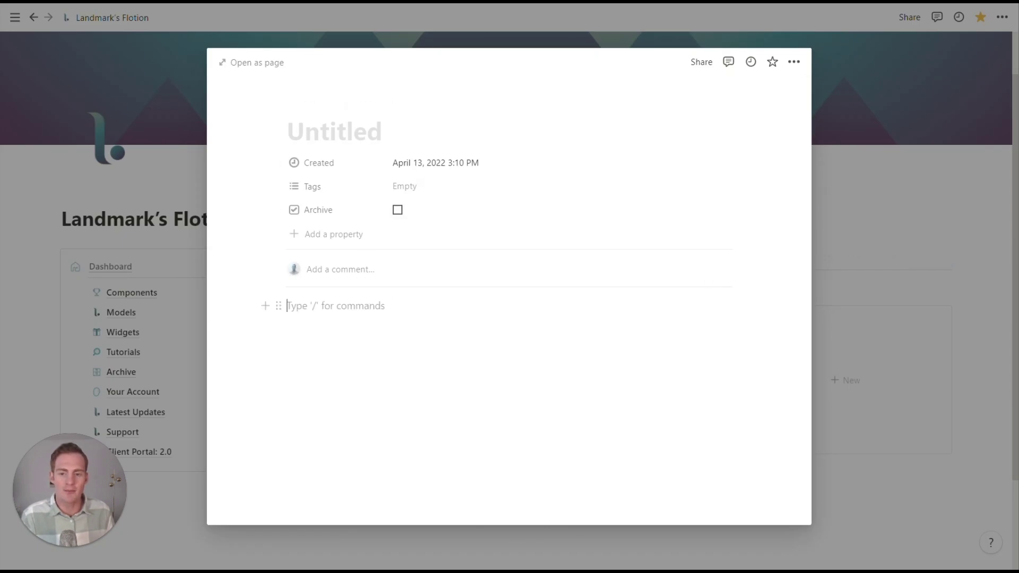
pyautogui.write('rg')
pyautogui.press('BackSpace')
pyautogui.press('BackSpace')
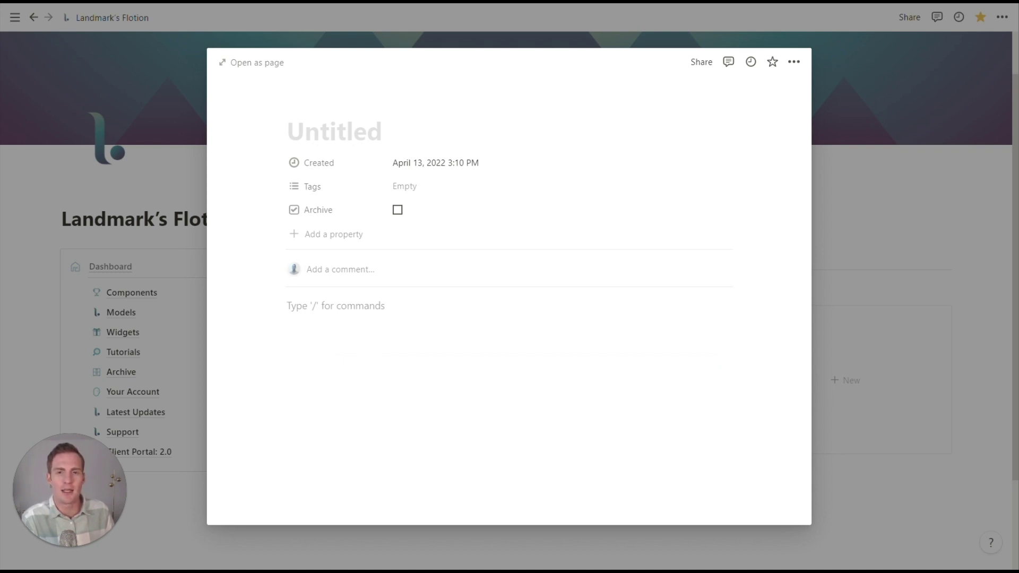
pyautogui.press('Up')
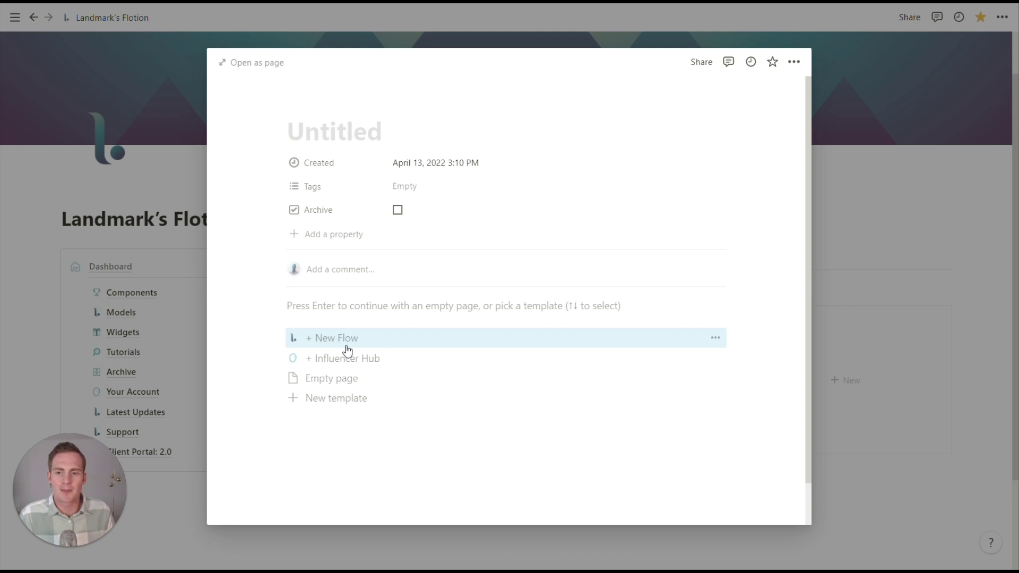
# - Create a Checklists template holding to-do items 'Item' and 'Item 2'
pyautogui.click(349, 399)
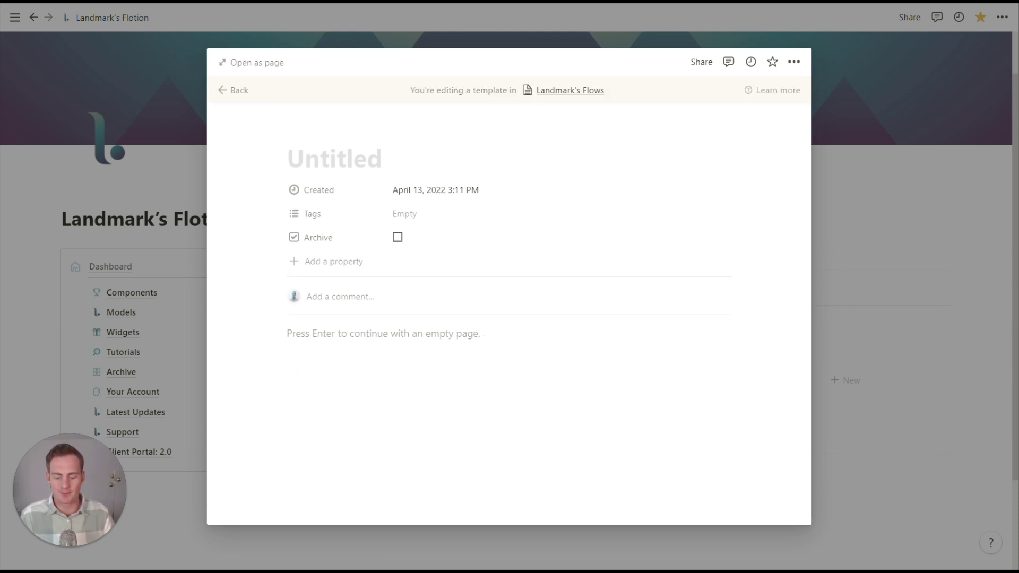
pyautogui.write('Checklists')
pyautogui.press('Return')
pyautogui.write('/to')
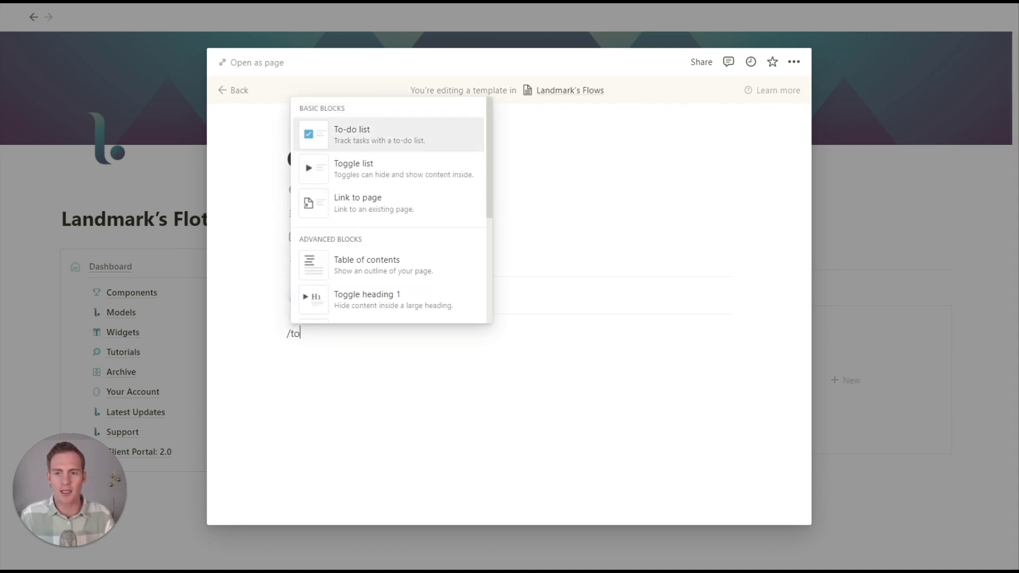
pyautogui.press('Return')
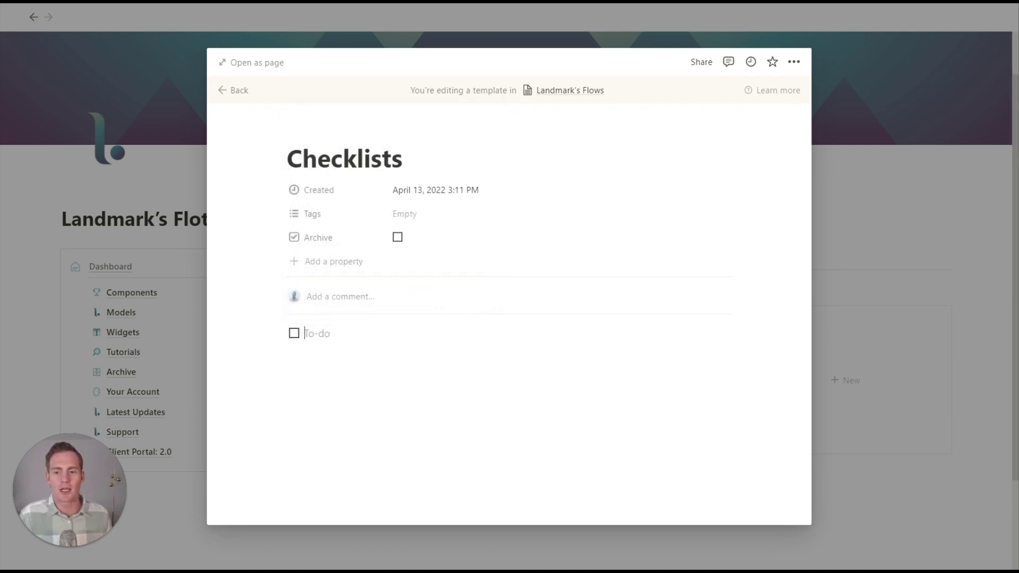
pyautogui.write('Item')
pyautogui.press('Return')
pyautogui.write('Item')
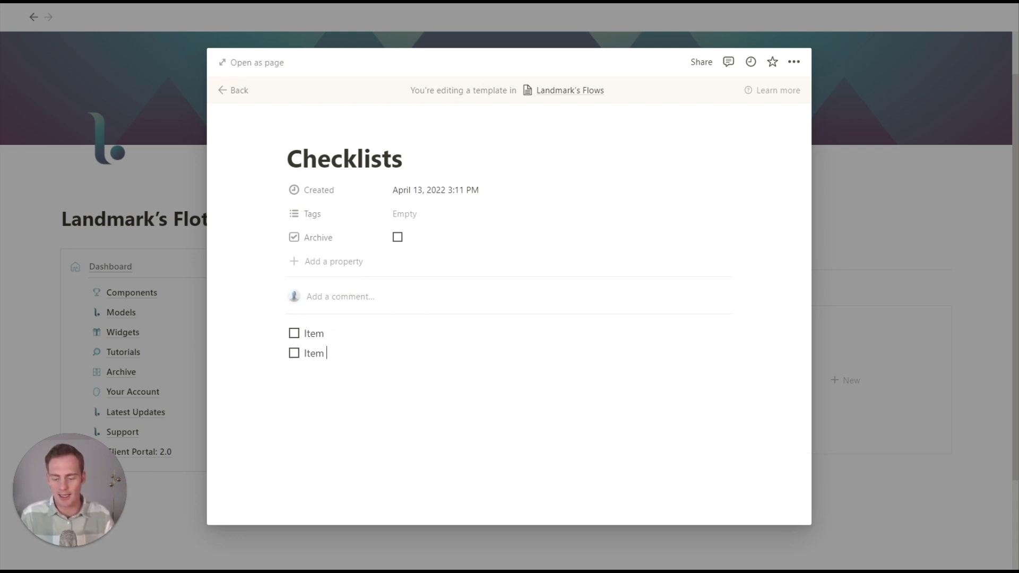
pyautogui.write(' 2')
# - Try the Checklists template on the new page, delete its two to-dos, and start another blank template
pyautogui.click(234, 90)
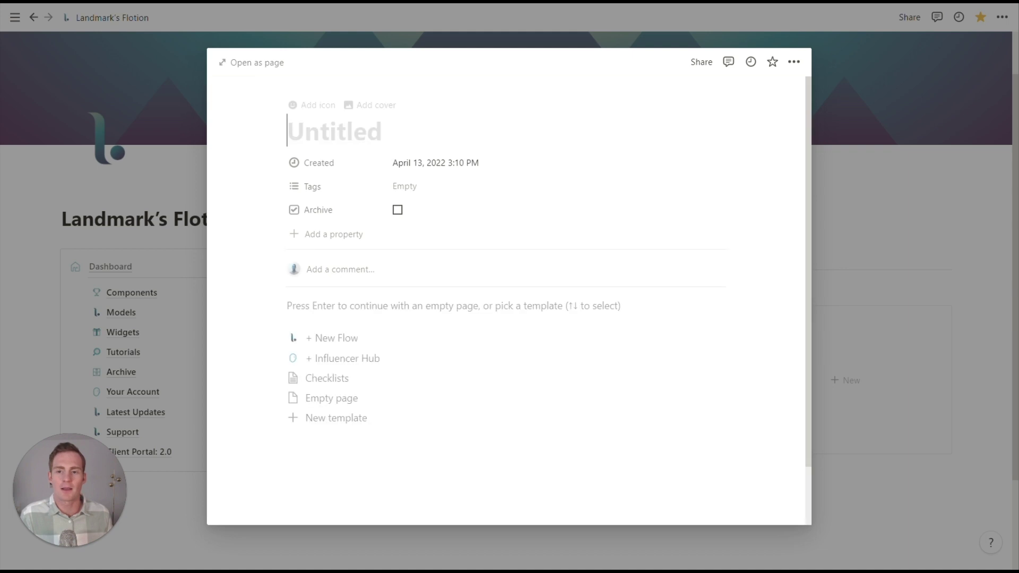
pyautogui.click(343, 380)
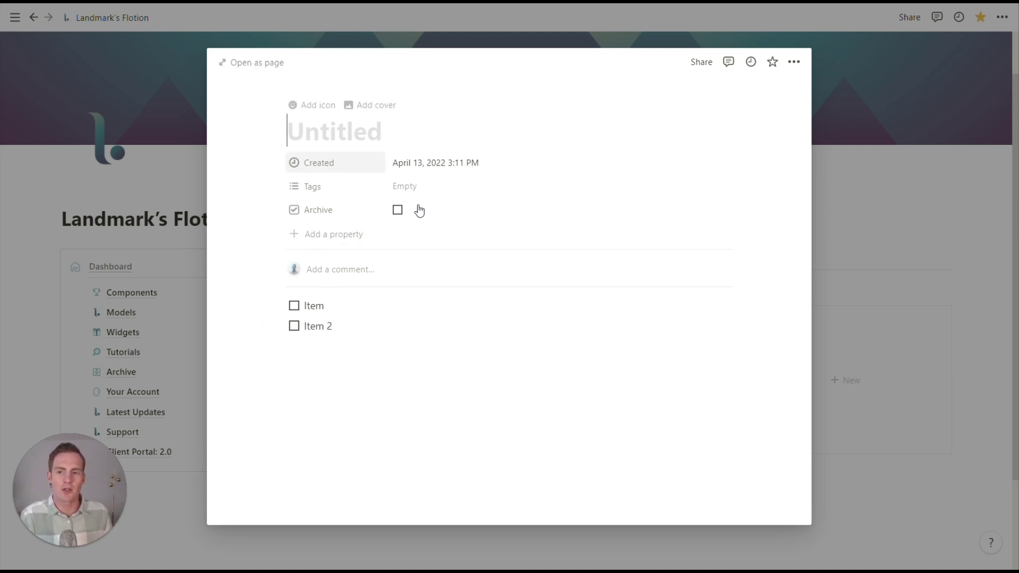
pyautogui.moveTo(427, 425); pyautogui.dragTo(282, 283)
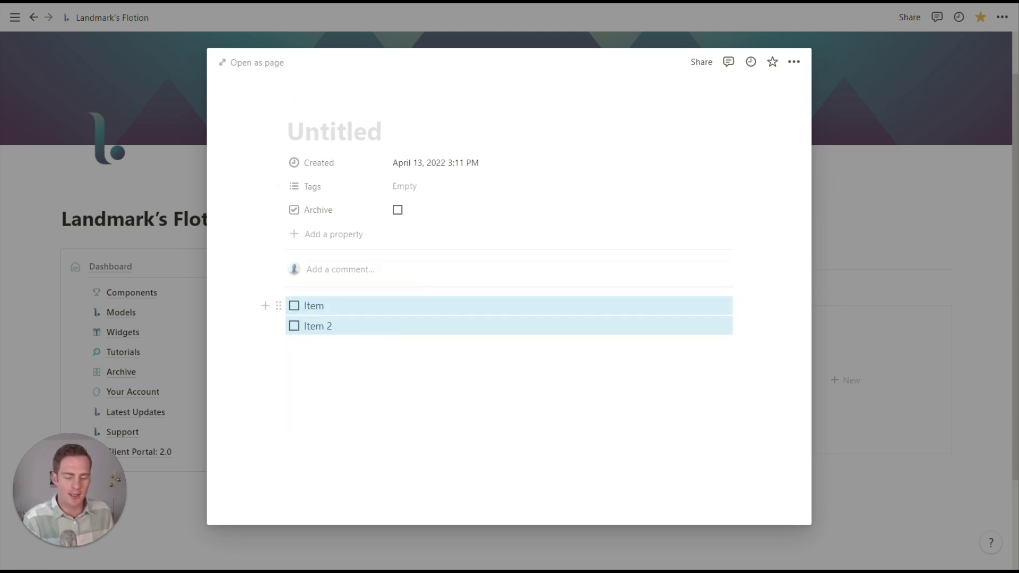
pyautogui.press('BackSpace')
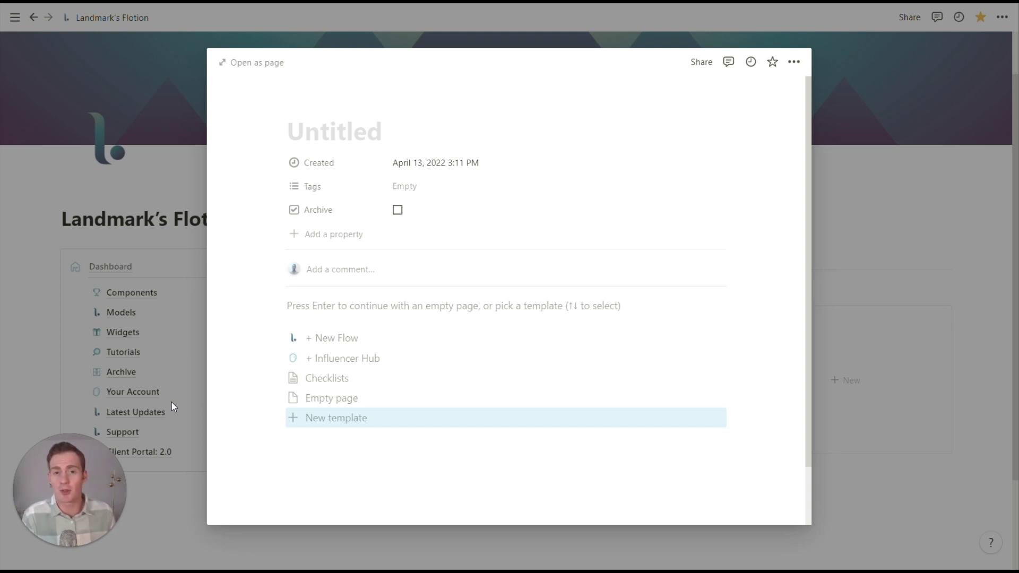
pyautogui.press('Up')
pyautogui.press('Up')
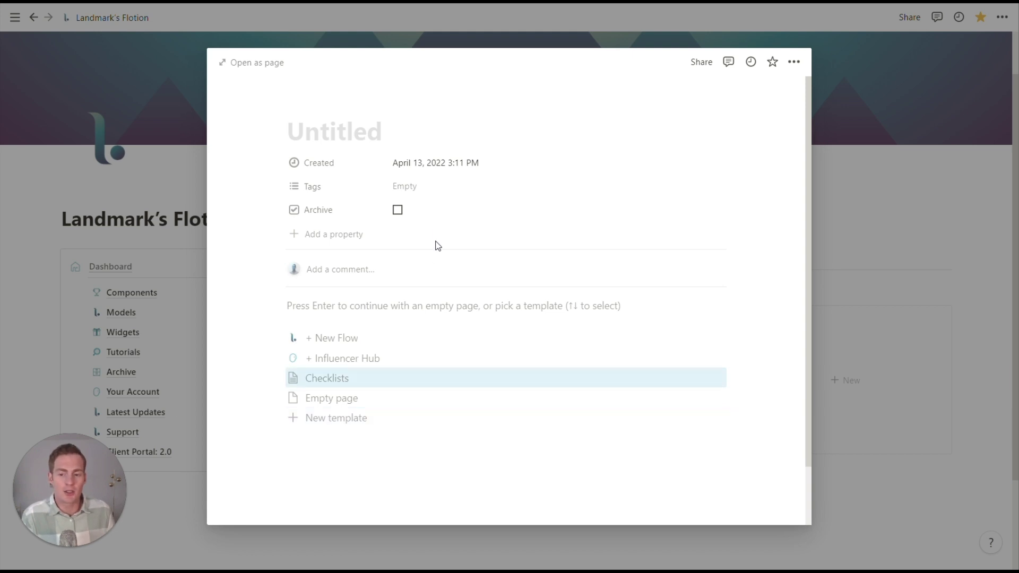
pyautogui.click(351, 427)
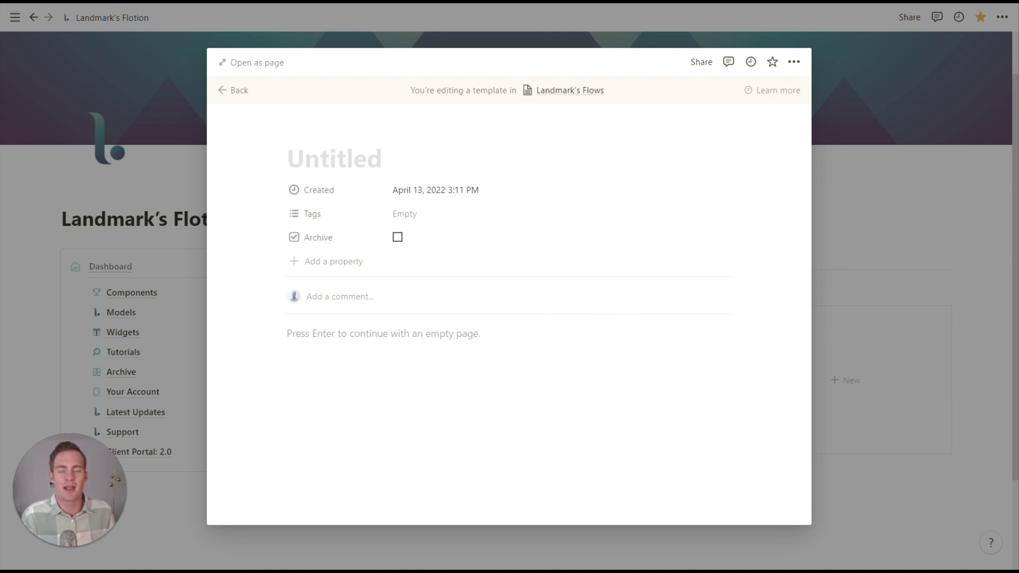
# - Move Client Portal: 2.0 from the Landmark's Flotion dashboard into the sidebar's Private pages
pyautogui.click(843, 165)
pyautogui.scroll(-2, 480, 144)
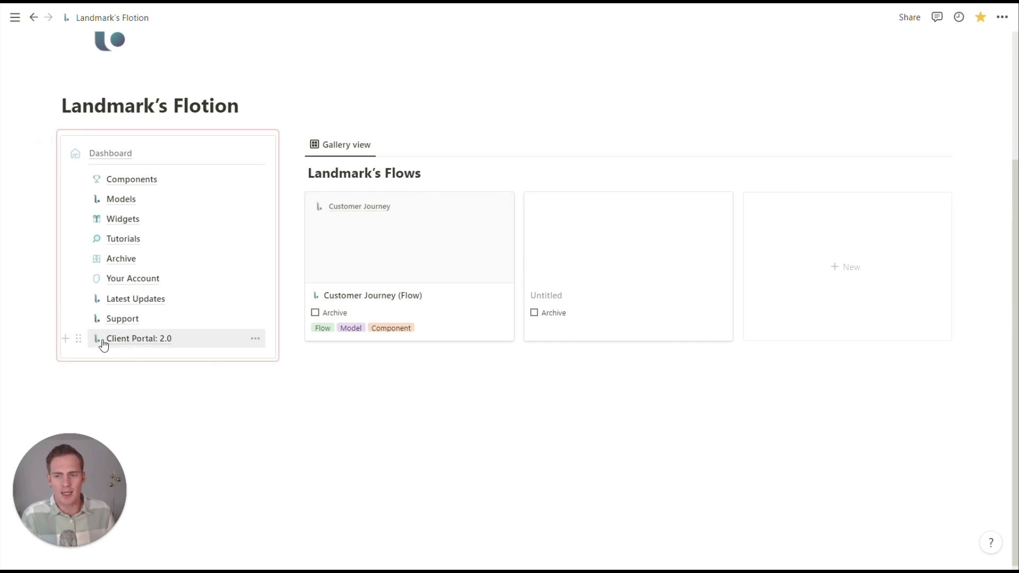
pyautogui.click(142, 340)
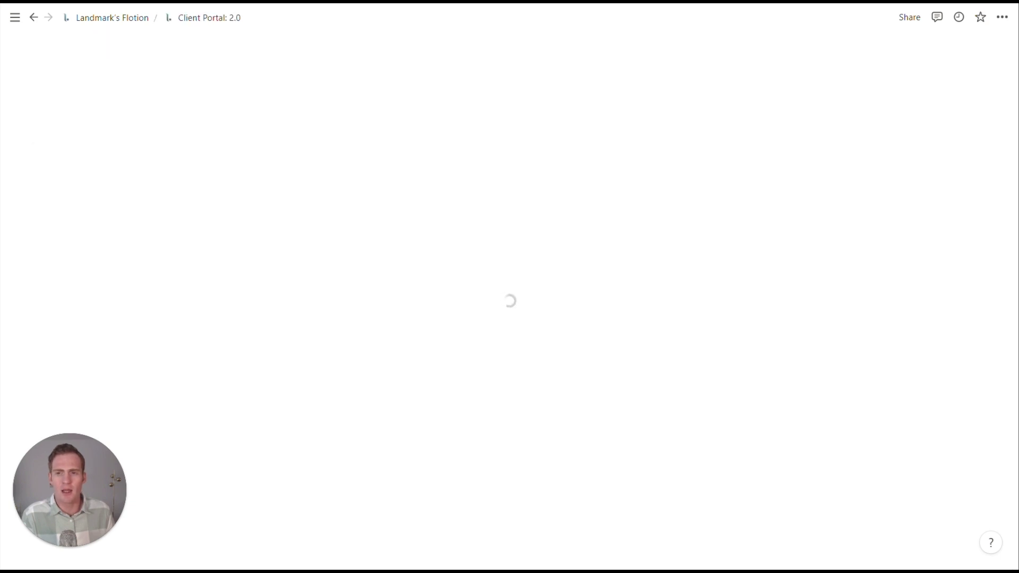
pyautogui.click(33, 18)
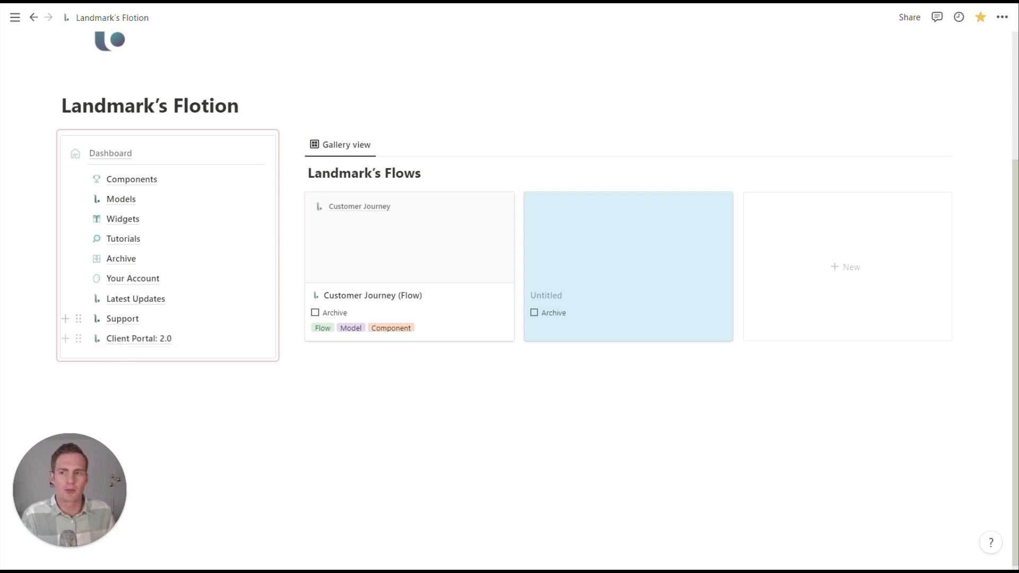
pyautogui.click(15, 18)
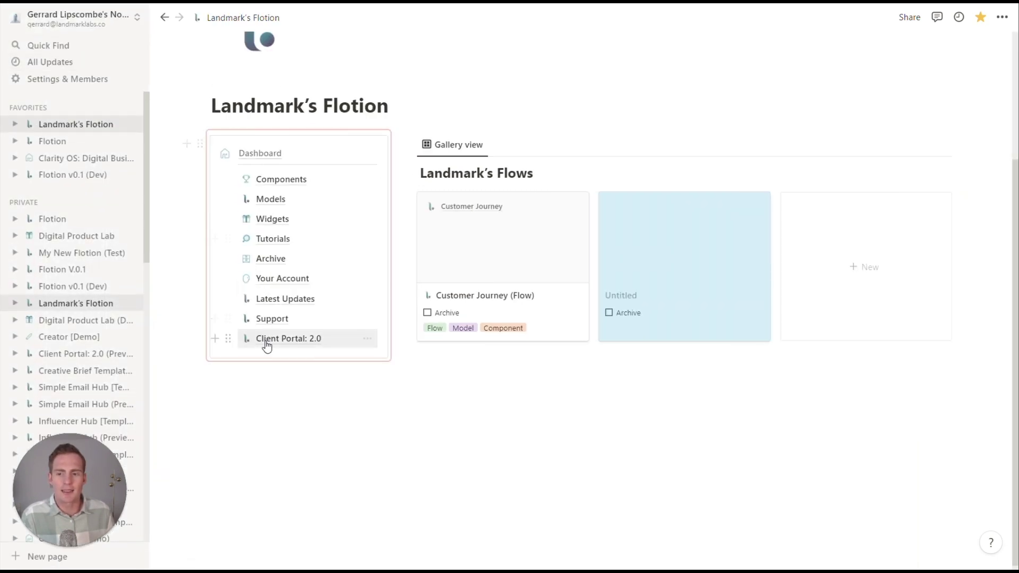
pyautogui.moveTo(228, 339); pyautogui.dragTo(56, 217)
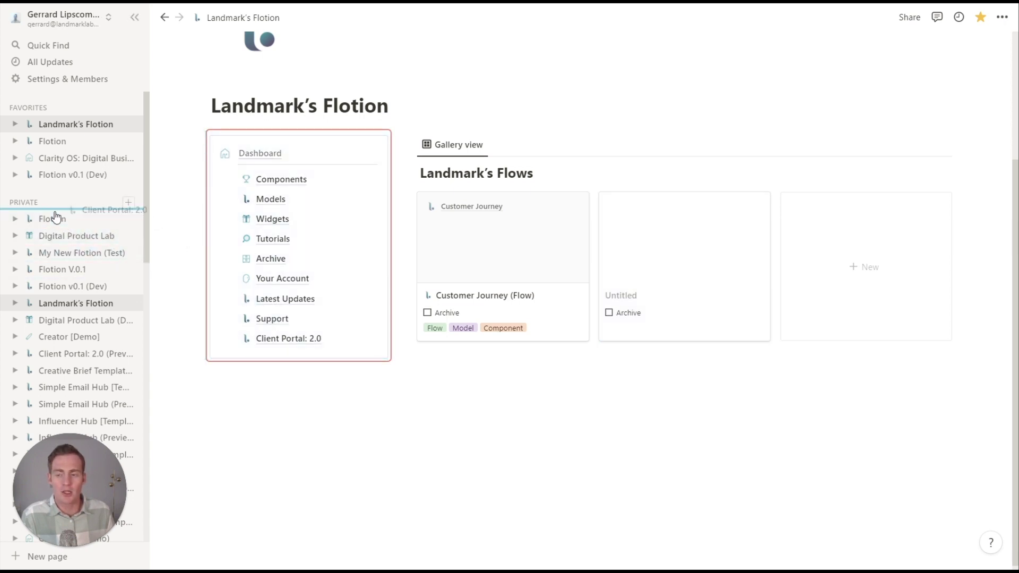
pyautogui.moveTo(55, 217); pyautogui.dragTo(56, 216)
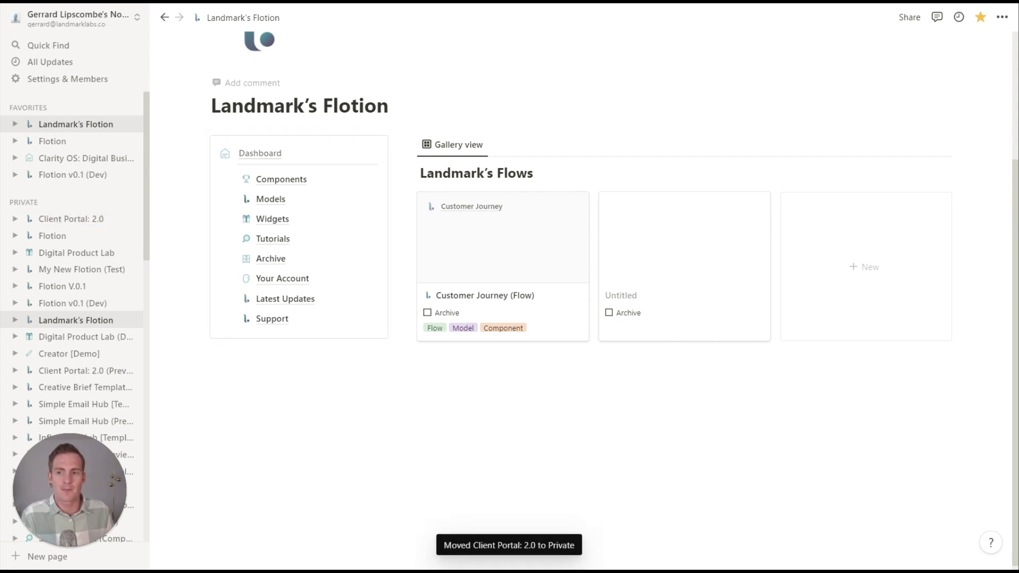
pyautogui.click(135, 18)
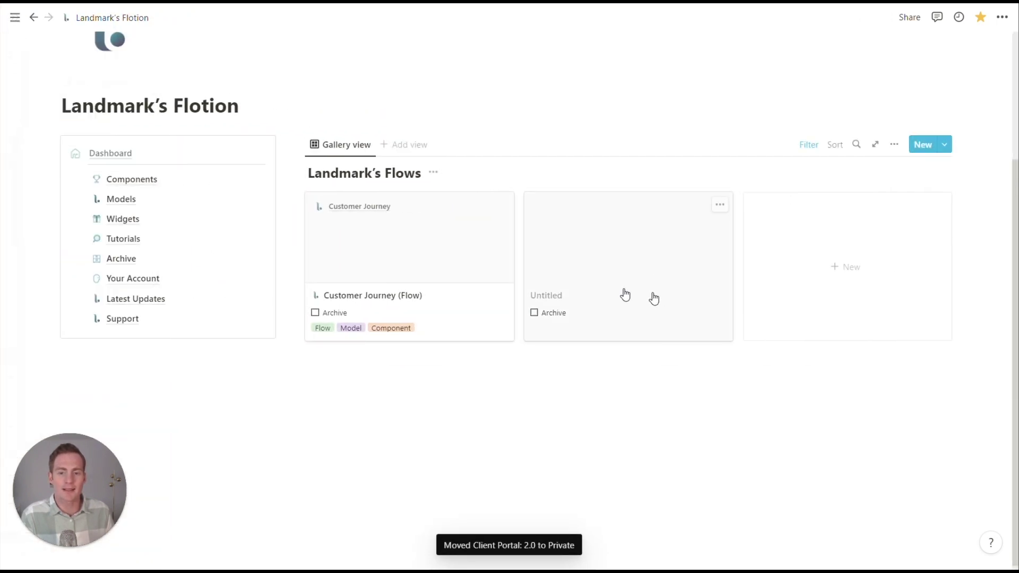
# - From the Untitled flow, start a new template titled 'New Client Portal'
pyautogui.click(599, 239)
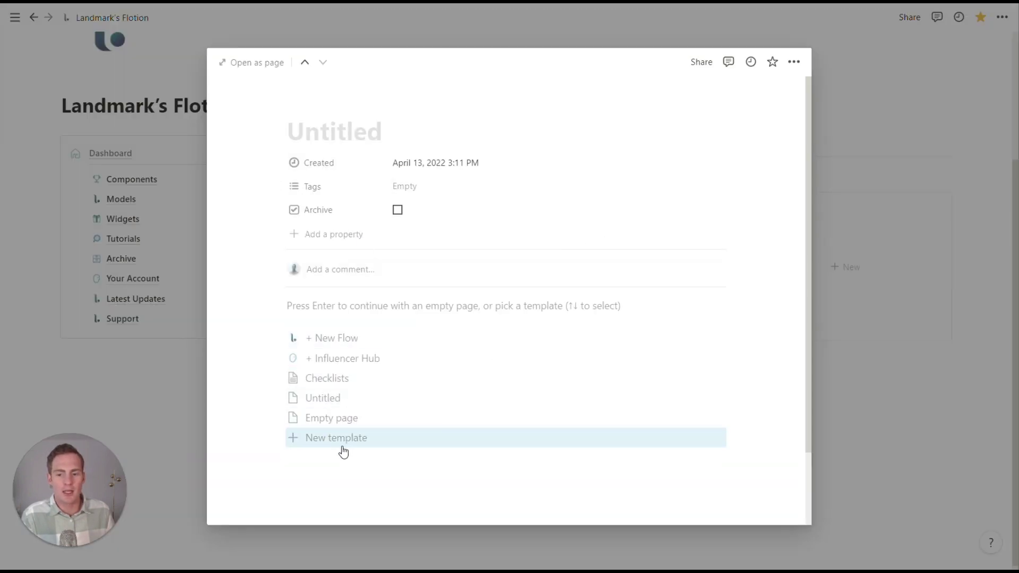
pyautogui.click(356, 446)
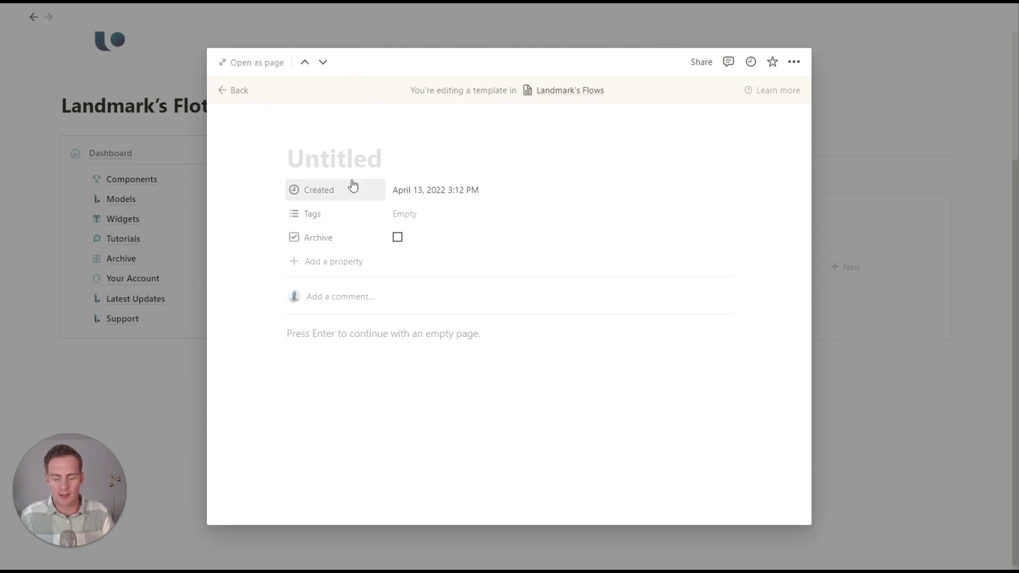
pyautogui.write('New Cli')
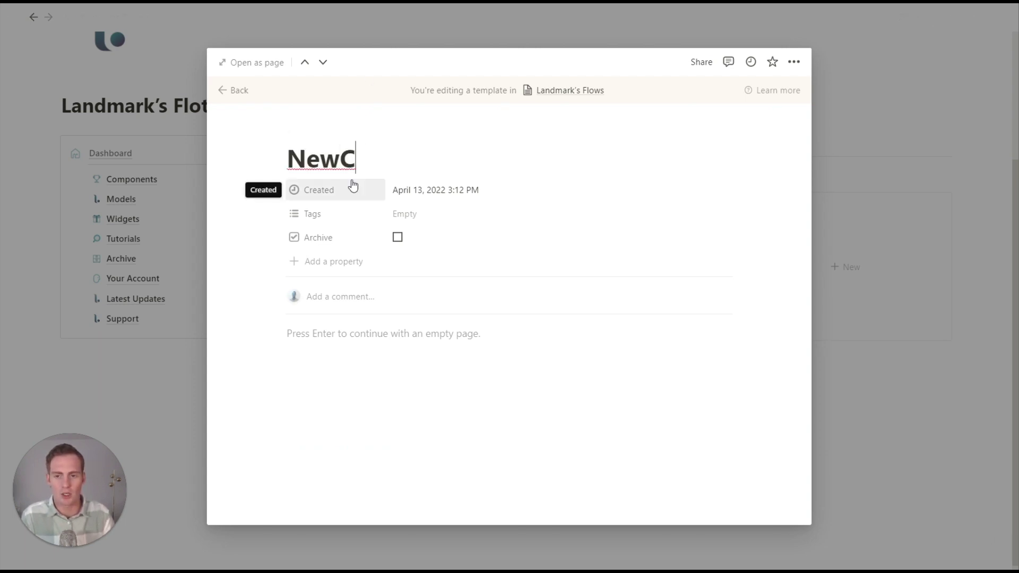
pyautogui.write('ent Portal')
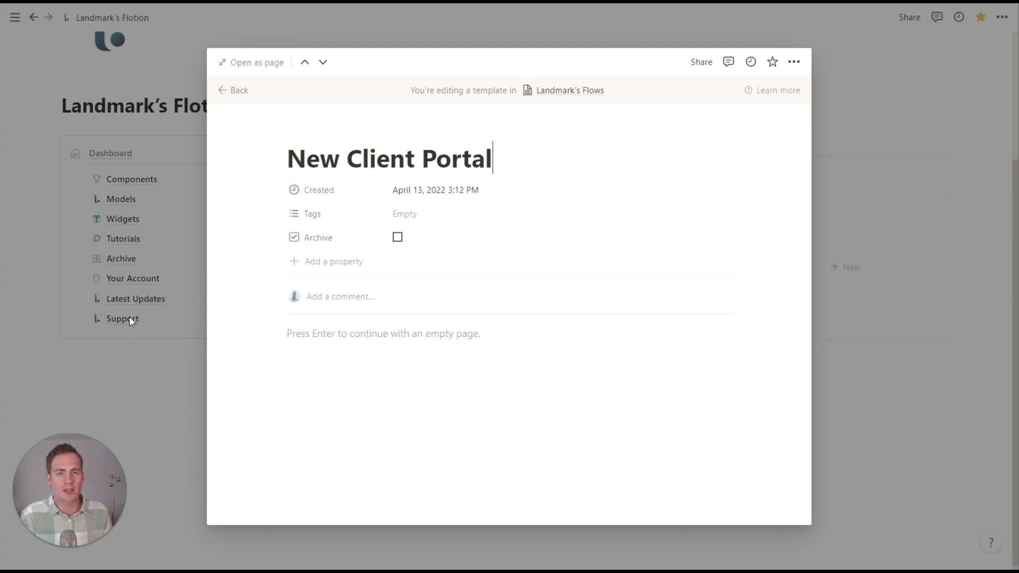
# - Drag Client Portal: 2.0 from the Private pages into the New Client Portal template body
pyautogui.click(250, 64)
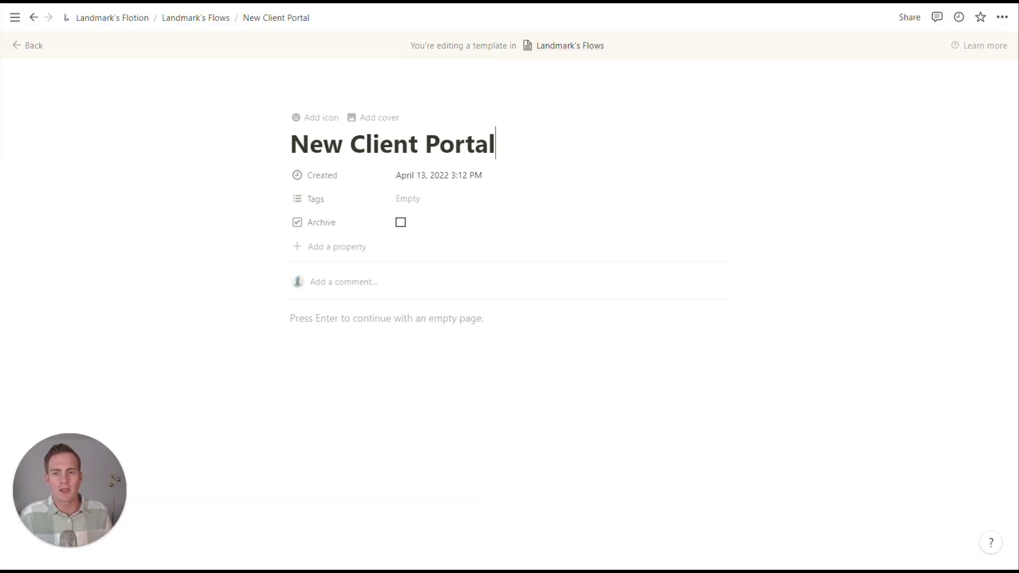
pyautogui.click(14, 18)
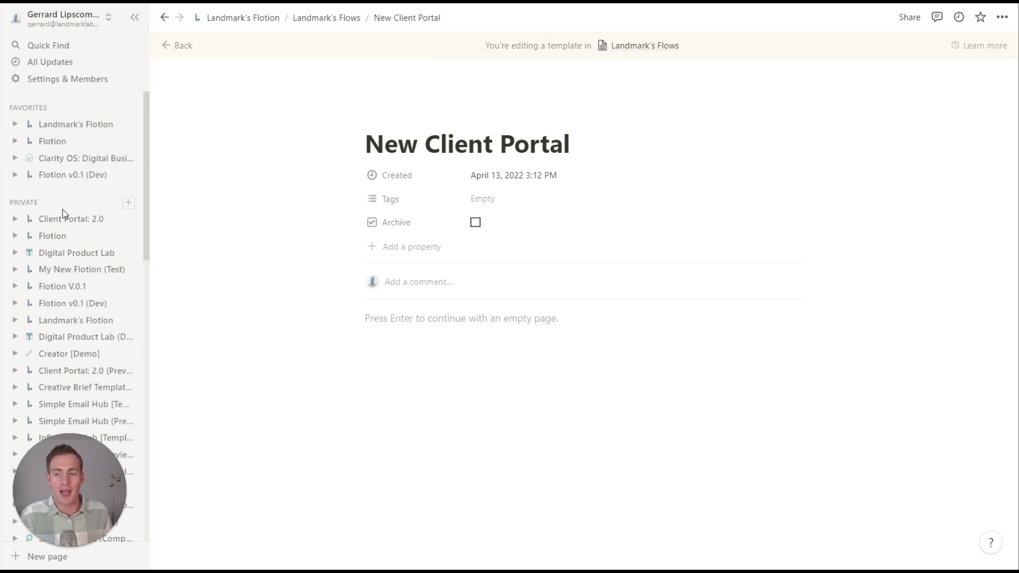
pyautogui.moveTo(61, 222); pyautogui.dragTo(450, 318)
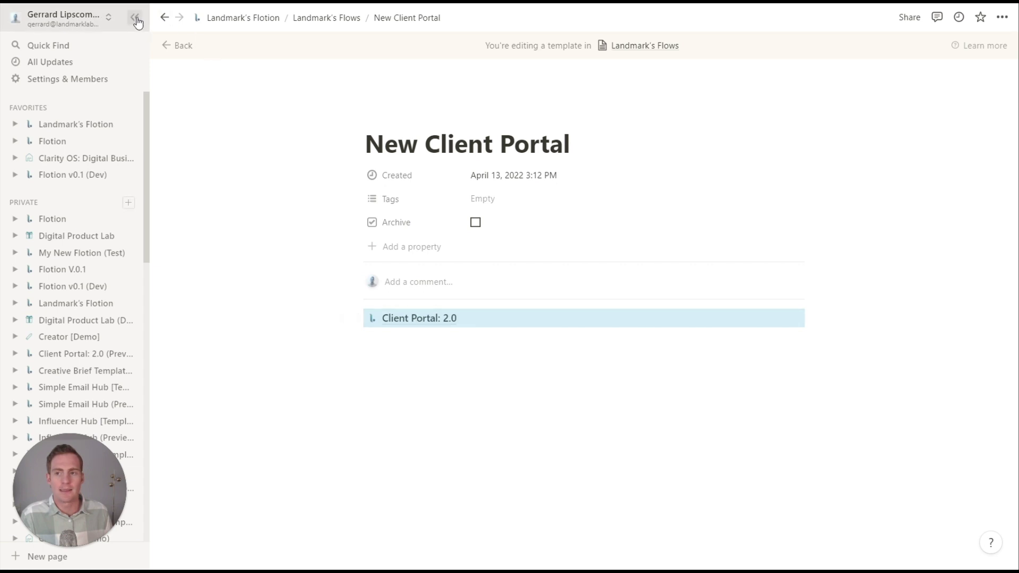
pyautogui.click(137, 18)
pyautogui.click(37, 50)
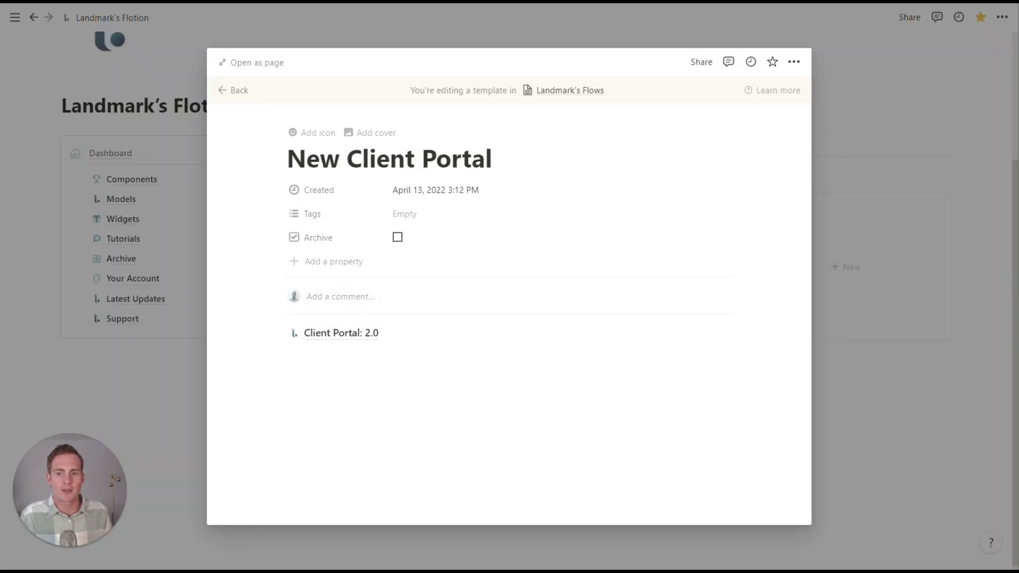
# - Apply the New Client Portal template to the Untitled page and title it 'Client Portal 1'
pyautogui.click(237, 90)
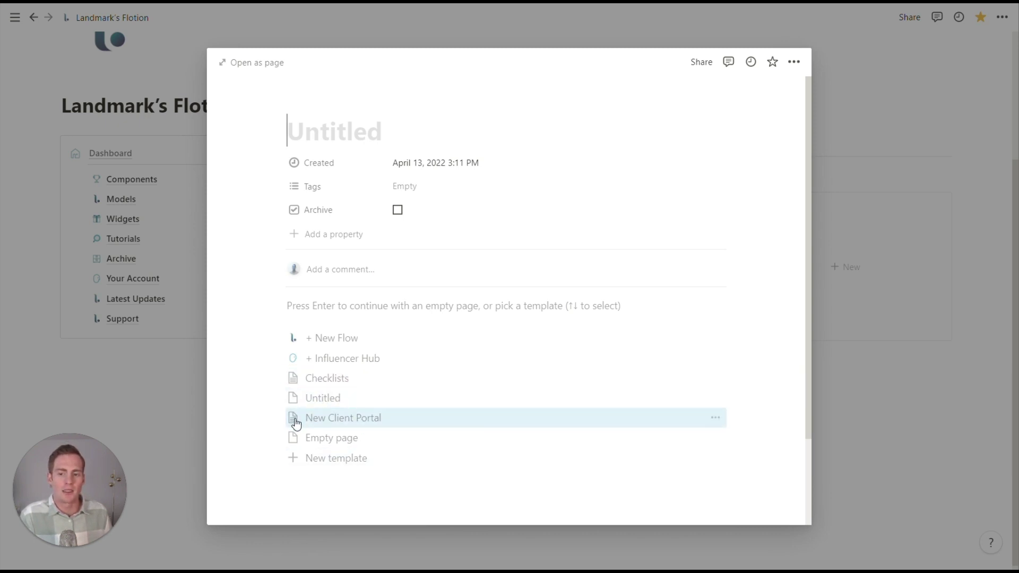
pyautogui.click(351, 421)
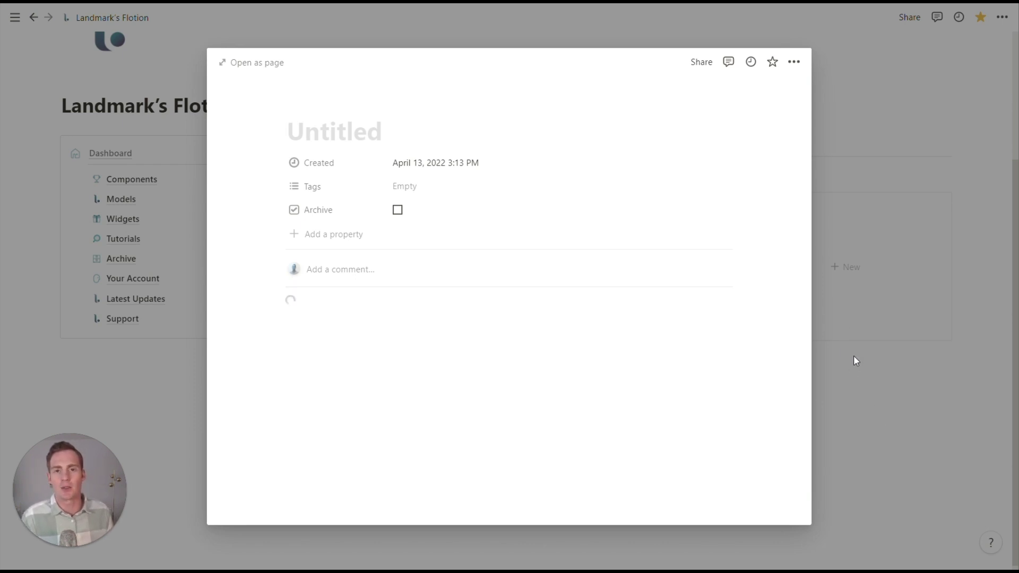
pyautogui.write('Client POrtal')
pyautogui.press('BackSpace')
pyautogui.press('BackSpace')
pyautogui.press('BackSpace')
pyautogui.press('BackSpace')
pyautogui.press('BackSpace')
pyautogui.press('BackSpace')
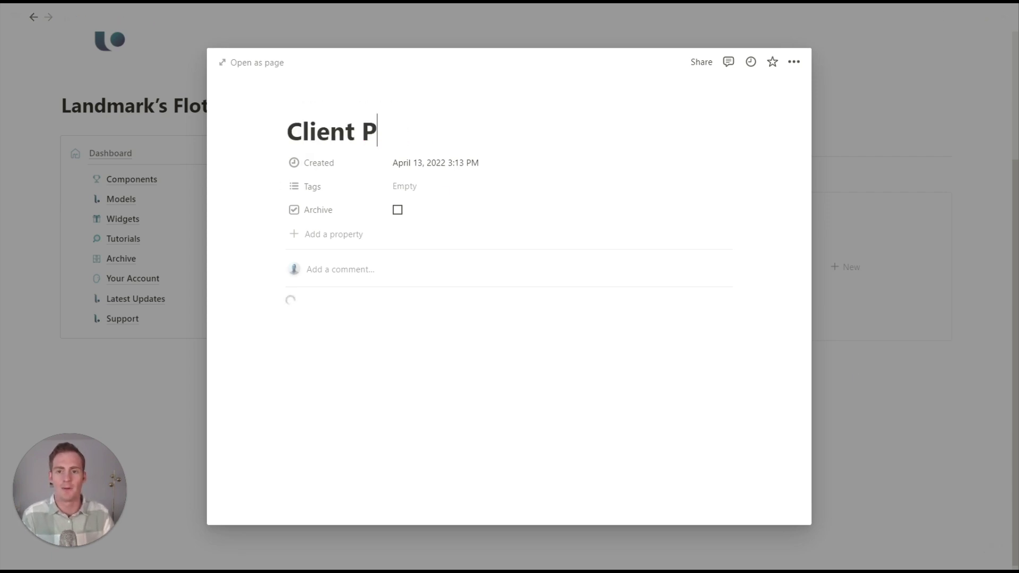
pyautogui.write('or')
pyautogui.write('ortal 1')
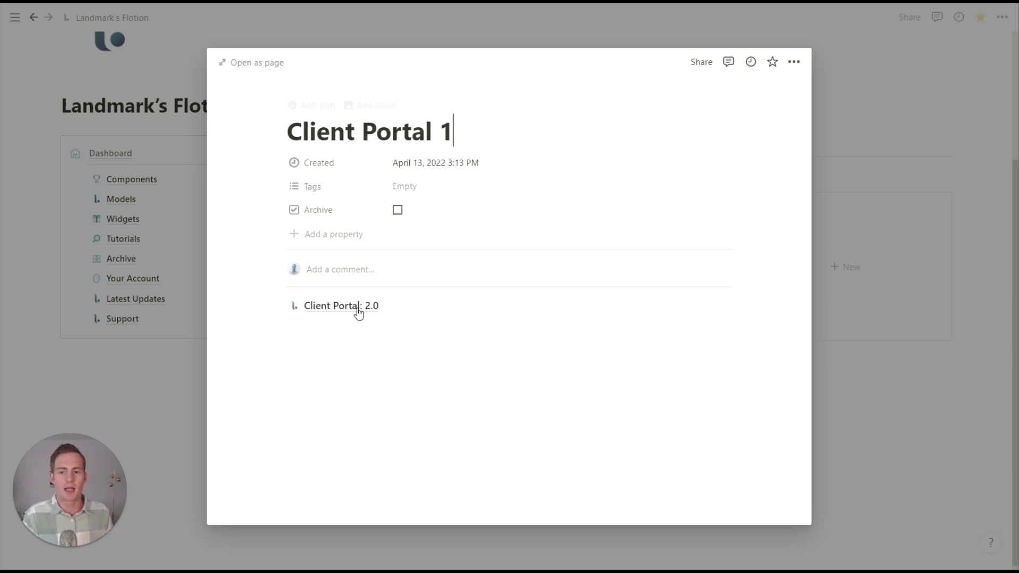
# - Check the copied Client Portal: 2.0 page, then return to the Landmark's Flows gallery
pyautogui.click(355, 308)
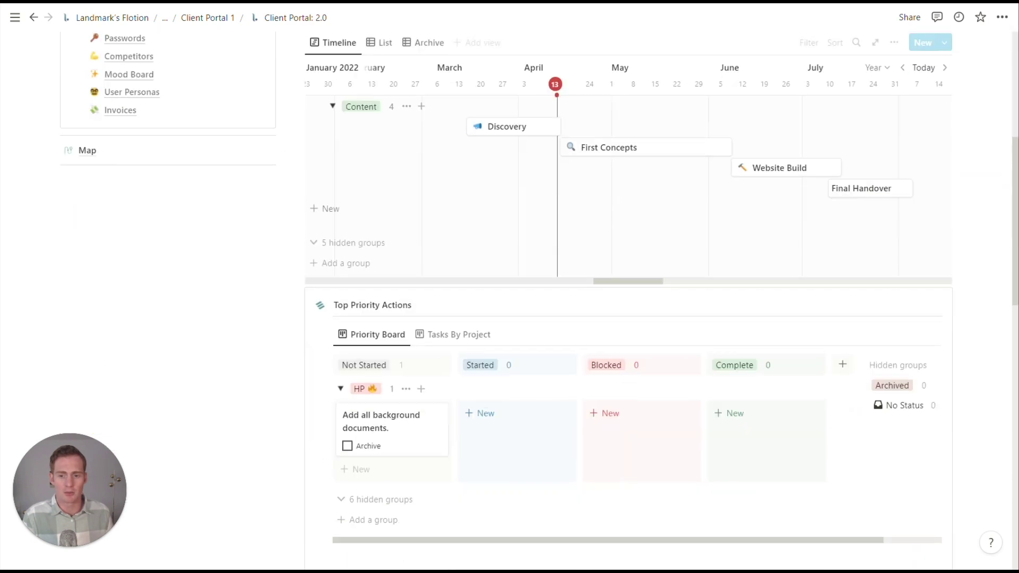
pyautogui.click(206, 18)
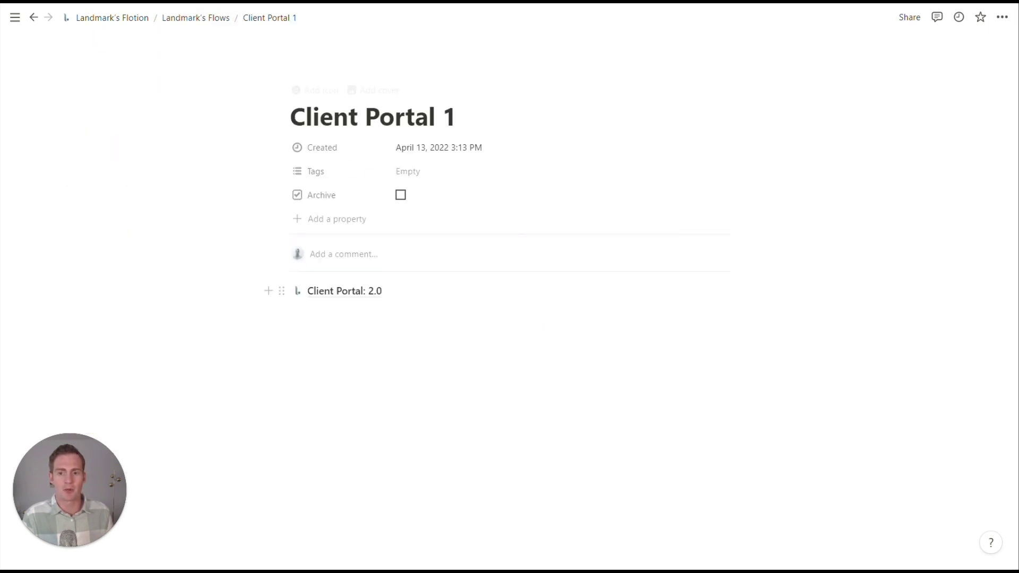
pyautogui.click(209, 20)
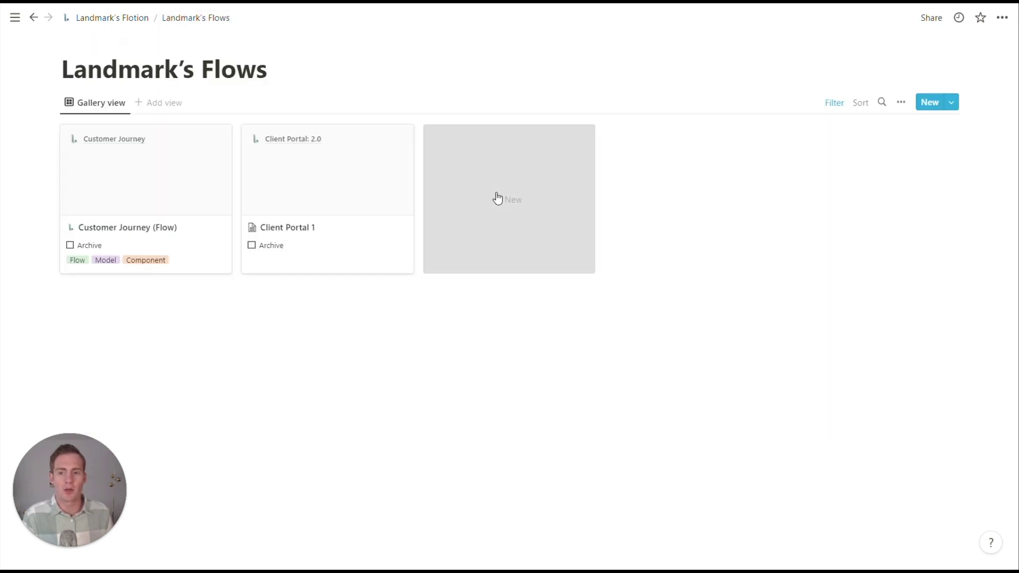
# - Add a 'Client Portal 2' entry from the New Client Portal template, then begin another new entry
pyautogui.click(496, 200)
pyautogui.click(383, 421)
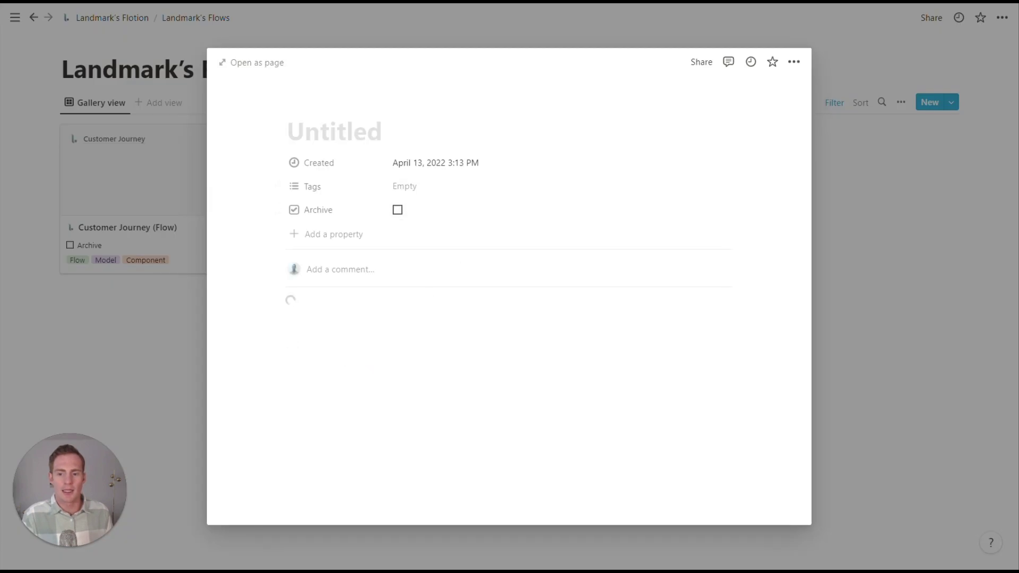
pyautogui.write('Clien')
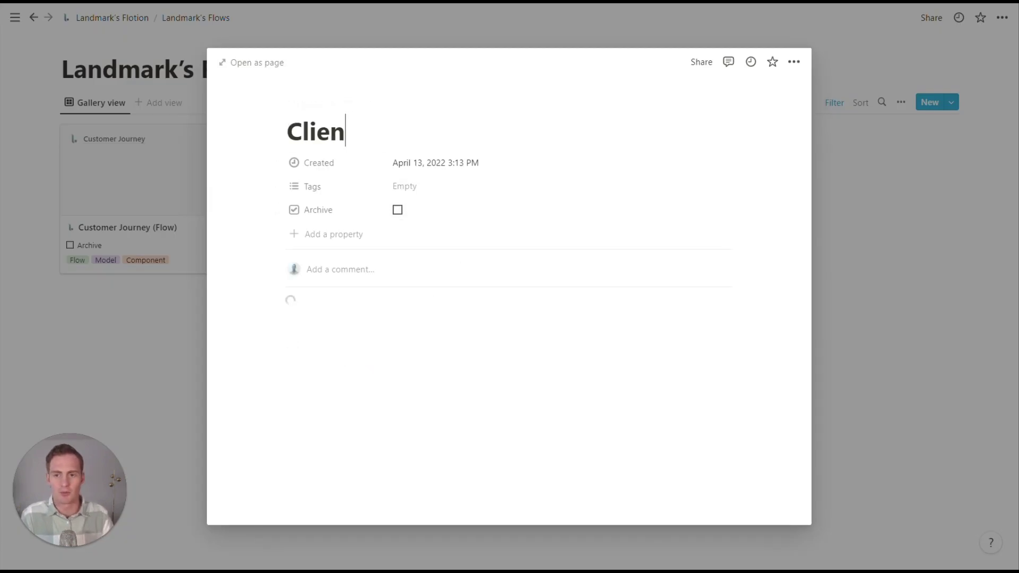
pyautogui.write('t Portal 2')
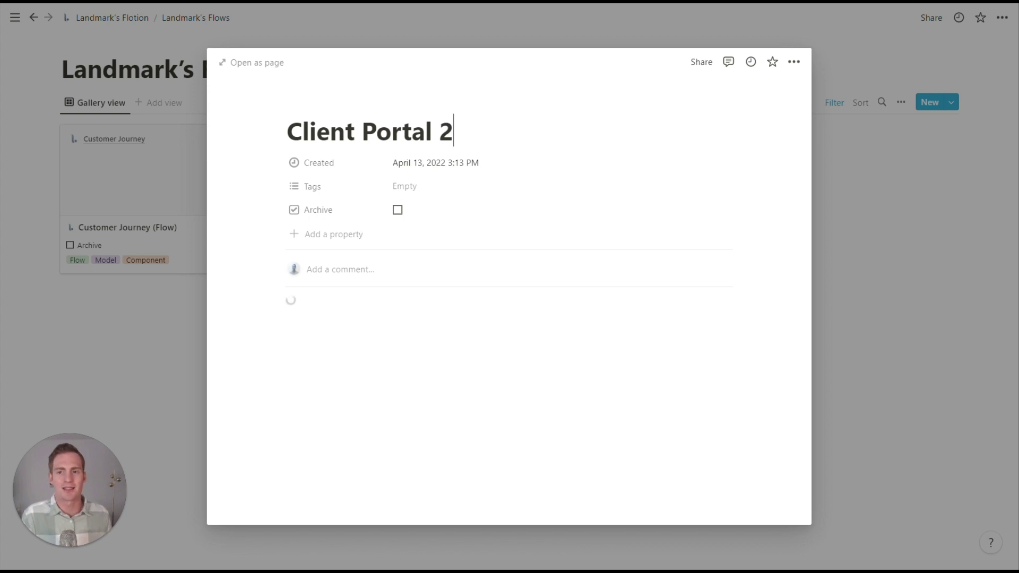
pyautogui.click(871, 279)
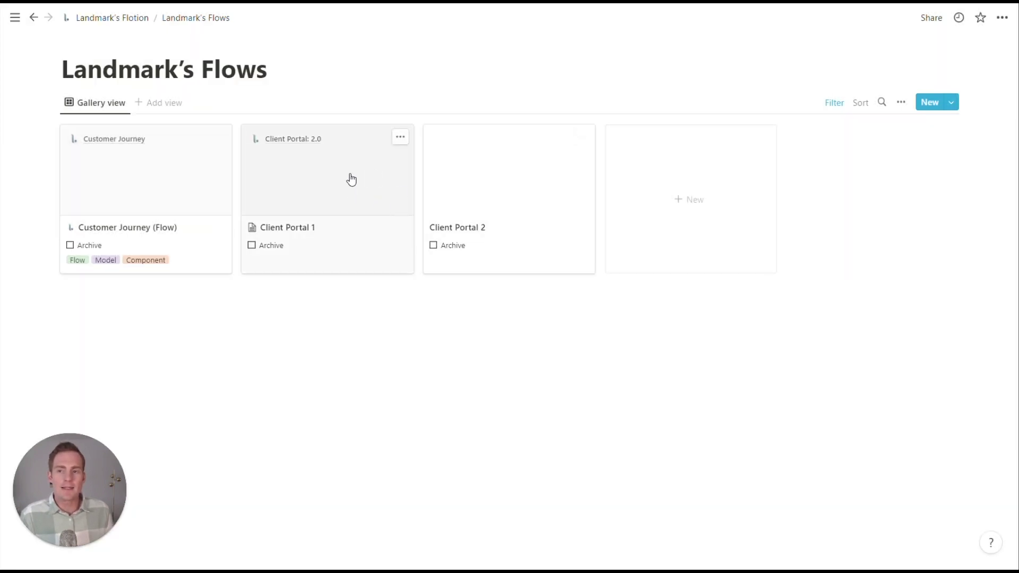
pyautogui.click(650, 187)
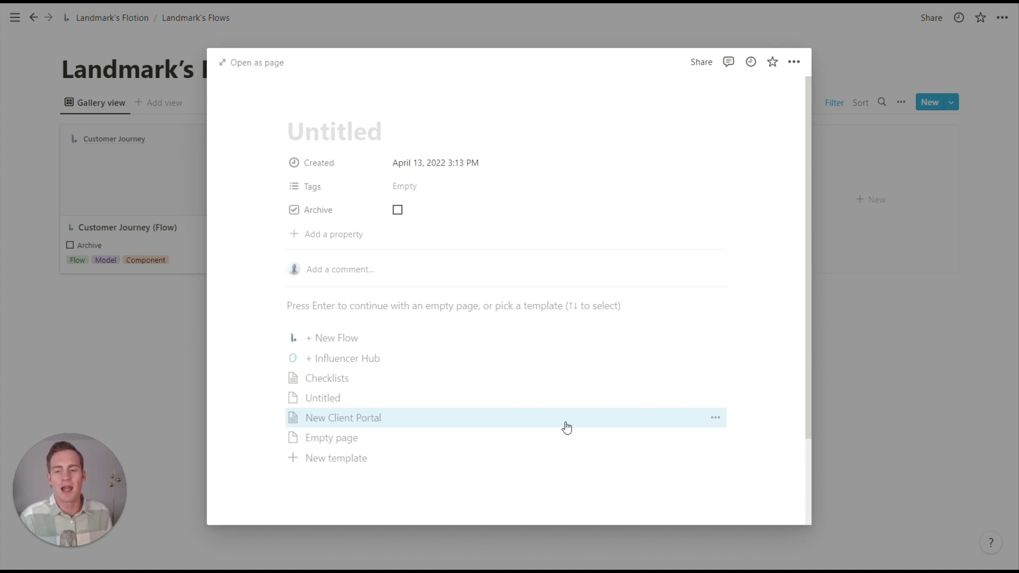
# - Turn the nested Client Portal 2.0 block into Text and delete its leftover title line
pyautogui.click(716, 419)
pyautogui.click(757, 400)
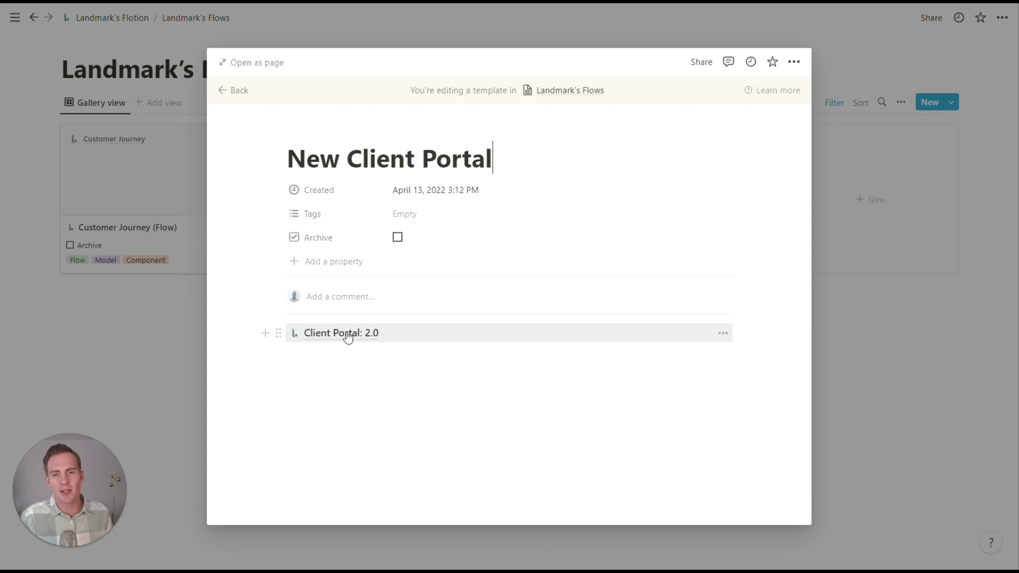
pyautogui.rightClick(408, 334)
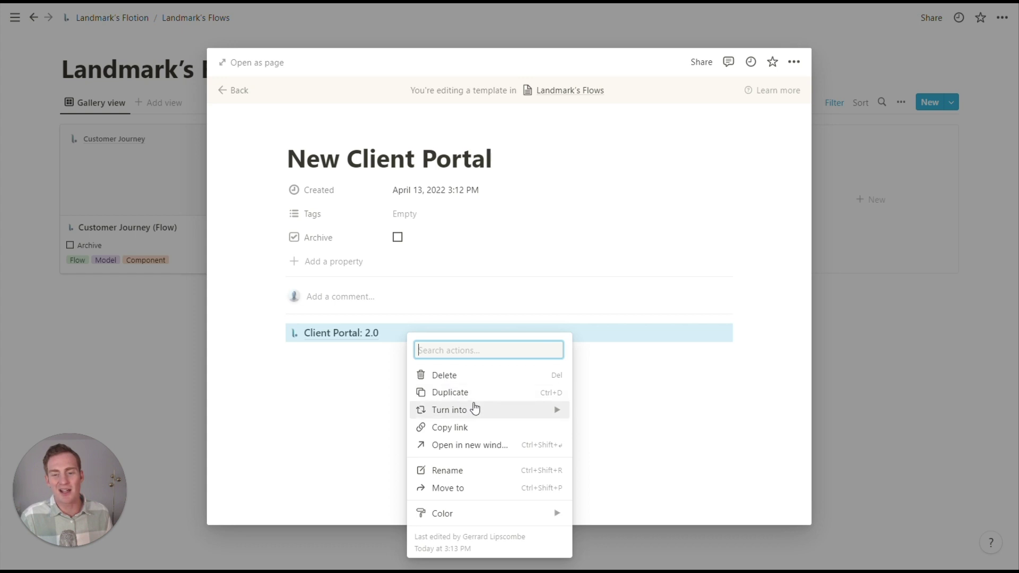
pyautogui.moveTo(476, 410)
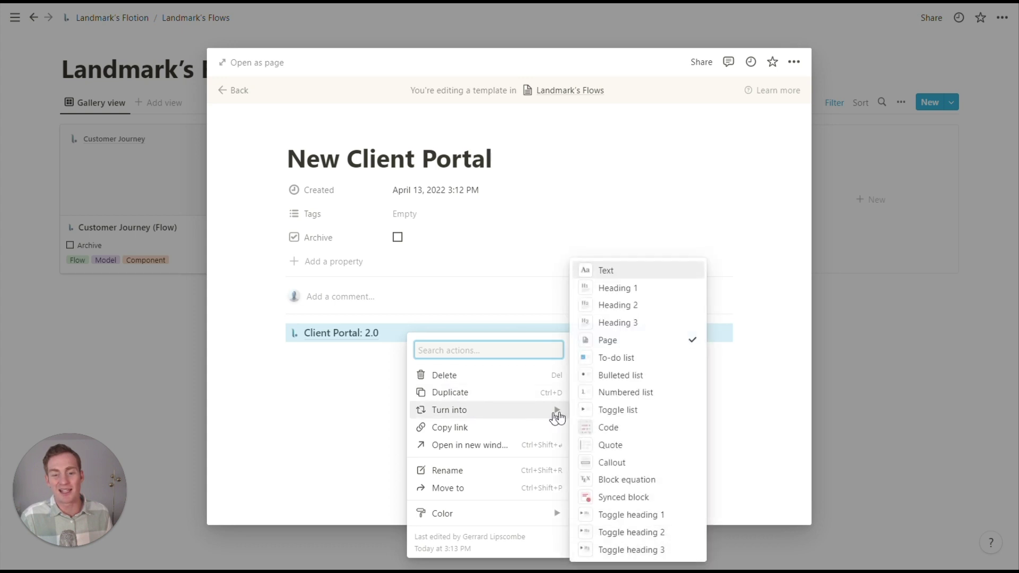
pyautogui.click(605, 271)
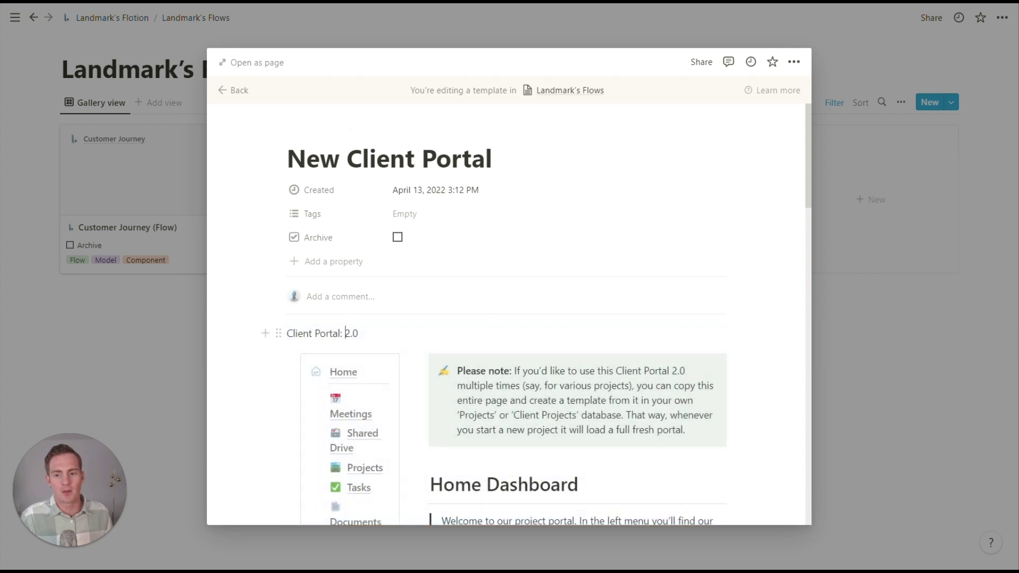
pyautogui.tripleClick(348, 335)
pyautogui.press('BackSpace')
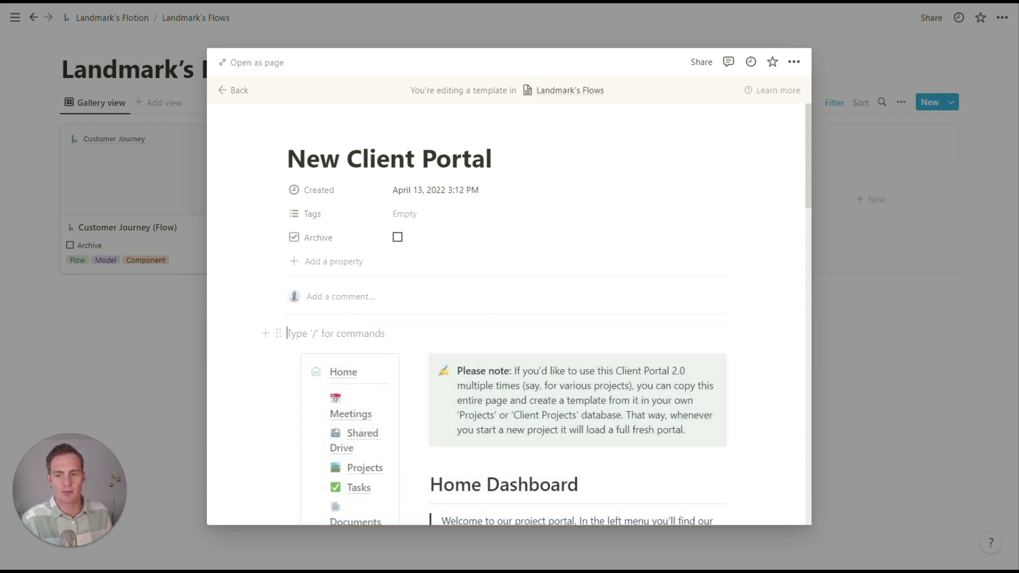
pyautogui.press('BackSpace')
pyautogui.scroll(-15, 507, 332)
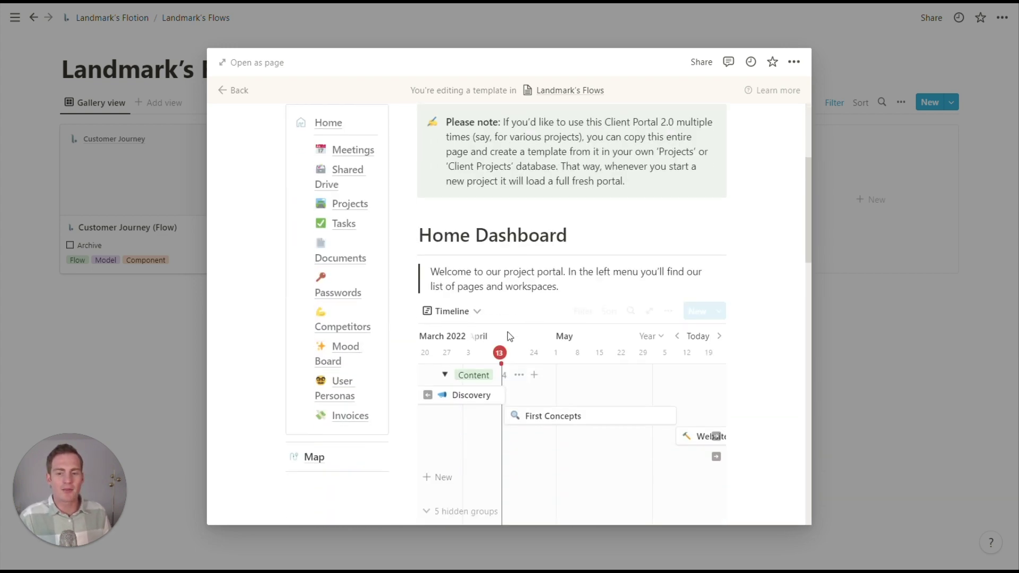
pyautogui.scroll(-5, 555, 344)
pyautogui.scroll(12, 554, 345)
pyautogui.scroll(7, 555, 345)
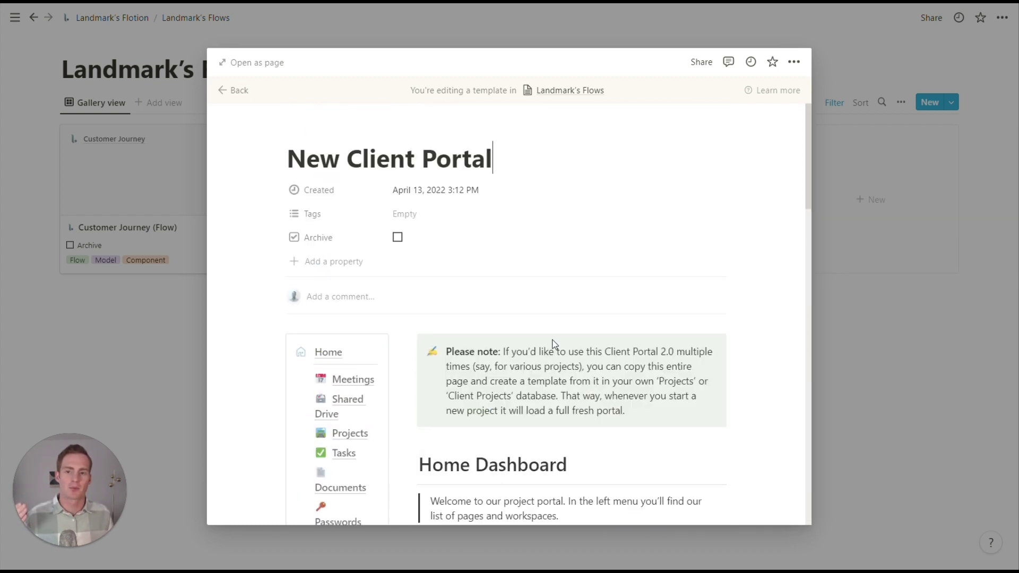
# - Apply the updated template to the new entry and title it 'New Client Portal (Without layer)'
pyautogui.click(239, 91)
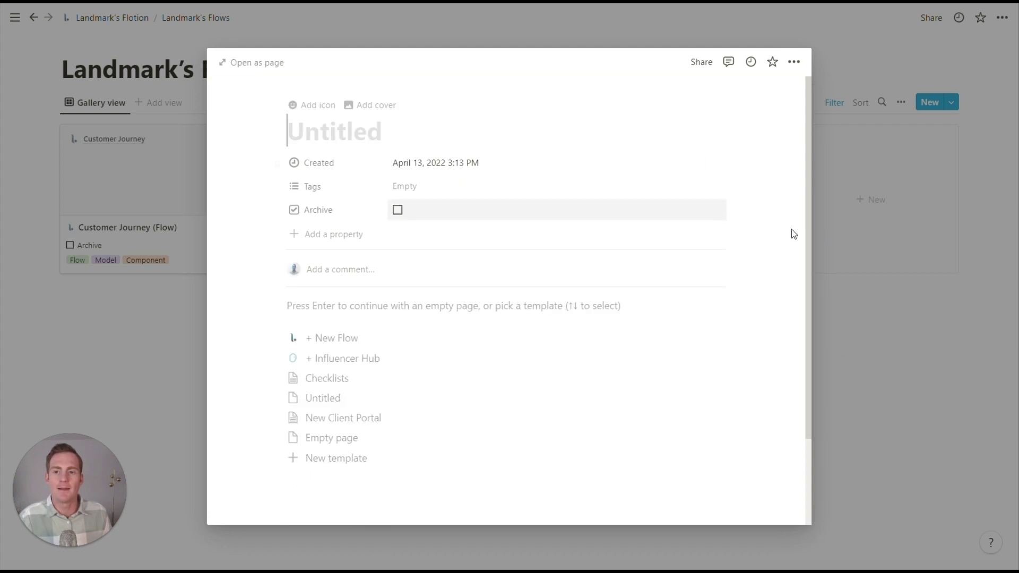
pyautogui.click(394, 412)
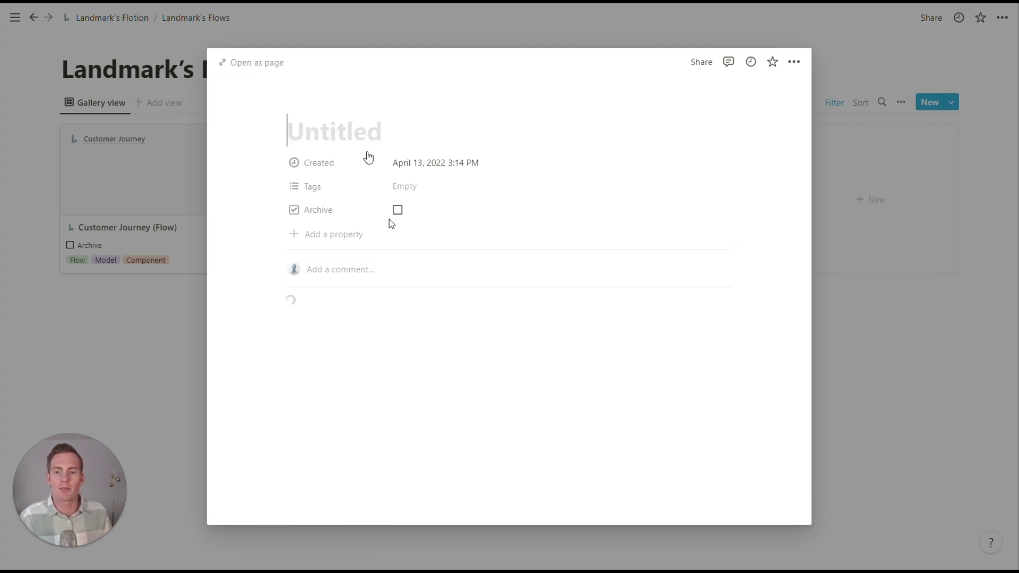
pyautogui.write('New Client Portal')
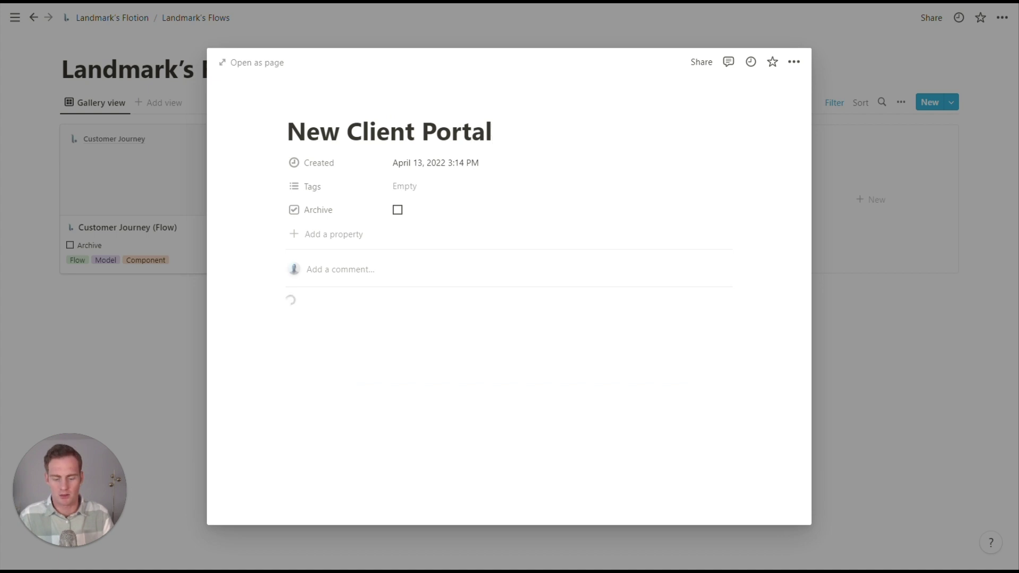
pyautogui.write(' (Without layer)')
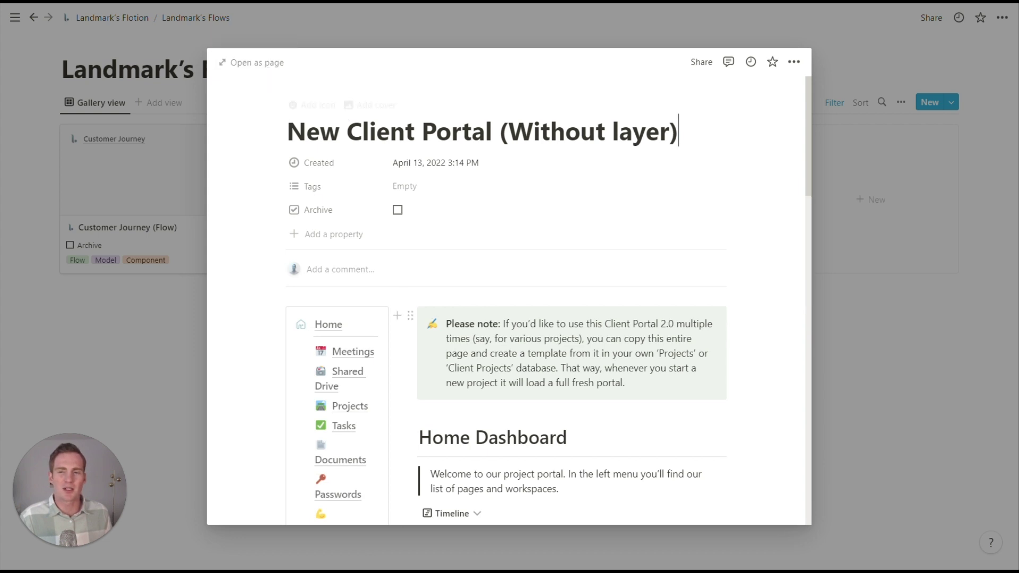
# - Open the entry as a full page and turn on Small text and Full width
pyautogui.click(257, 66)
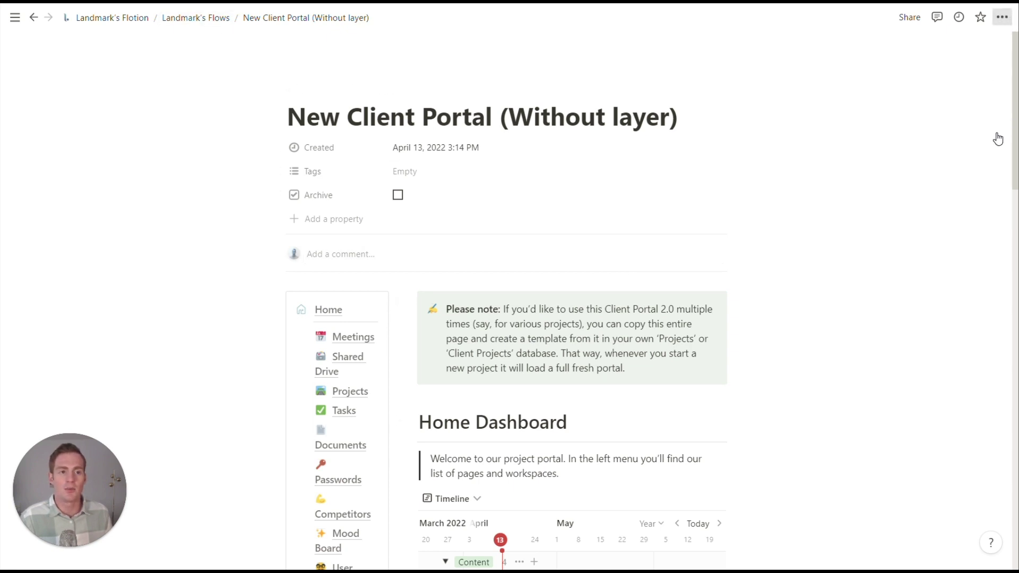
pyautogui.click(1002, 17)
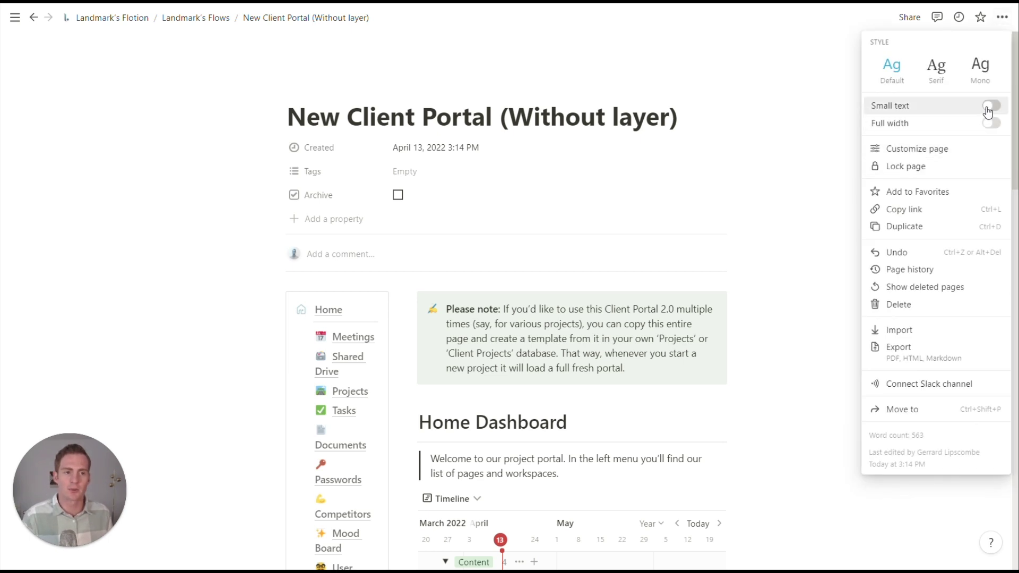
pyautogui.click(991, 105)
pyautogui.click(991, 122)
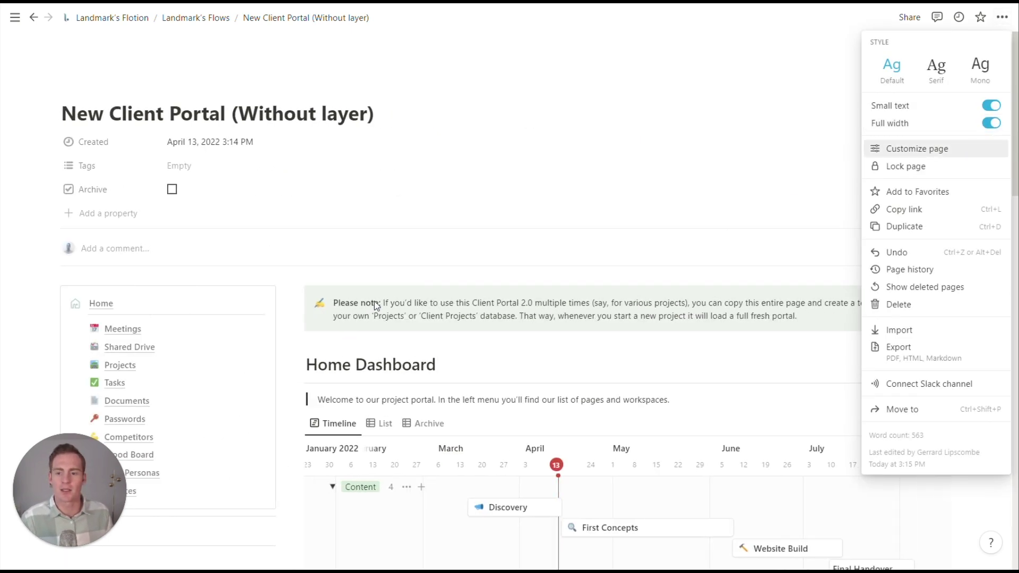
pyautogui.click(379, 300)
pyautogui.scroll(-5, 229, 28)
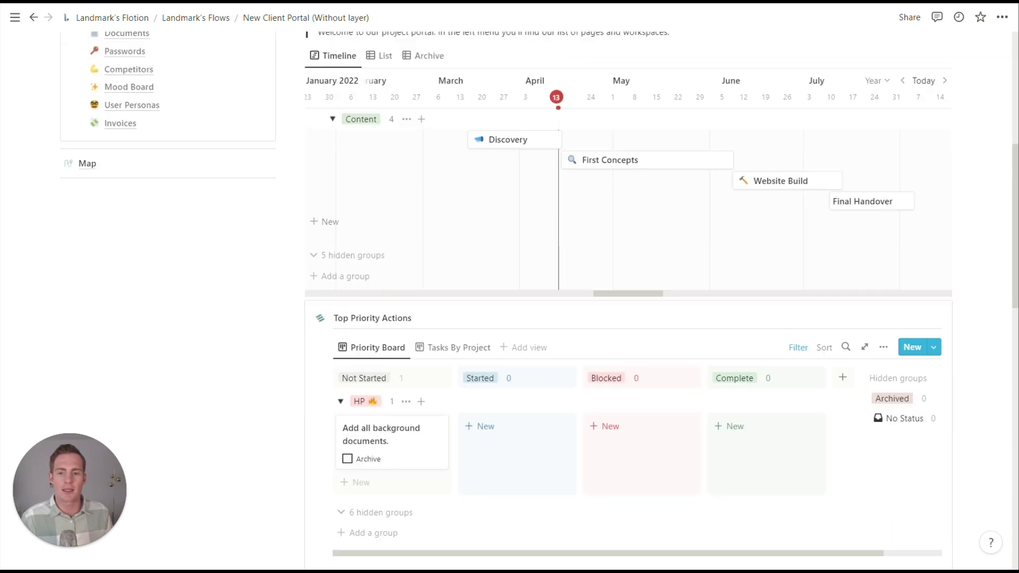
pyautogui.scroll(5, 229, 28)
# - Return to the Landmark's Flotion dashboard and view its Flows gallery showing four cards, including New Client Portal (Without layer)
pyautogui.click(225, 22)
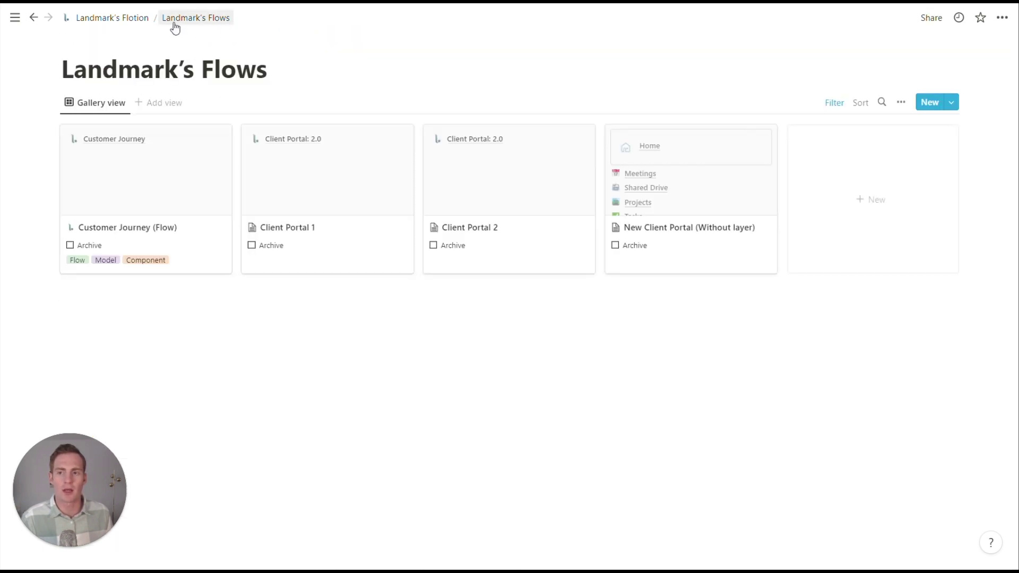
pyautogui.click(135, 18)
pyautogui.scroll(-2, 548, 269)
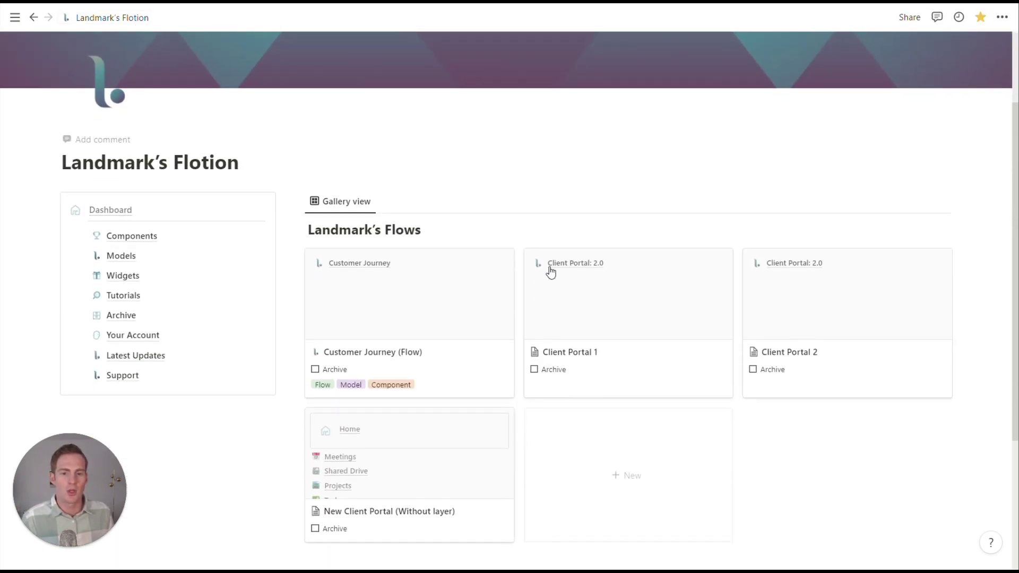